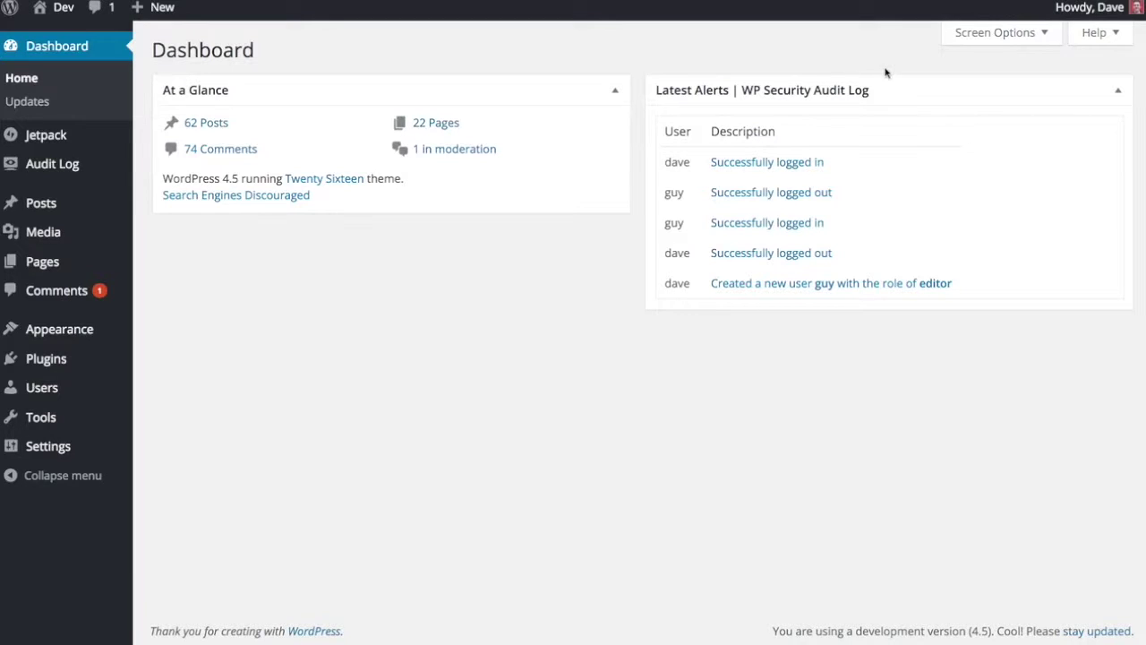
Toggle the Latest Alerts | WP Security Audit Log box off and back on in the dashboard's screen options.
{"action": "left_click", "coordinate": [986, 41]}
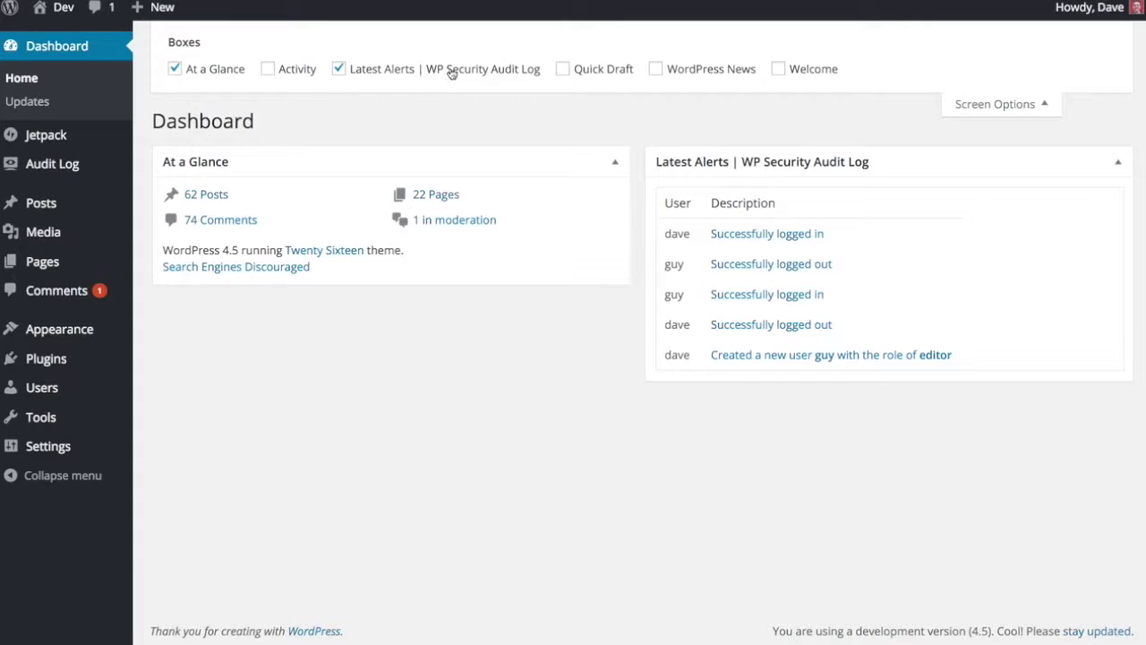
{"action": "left_click", "coordinate": [456, 71]}
{"action": "left_click", "coordinate": [452, 72]}
{"action": "left_click", "coordinate": [993, 103]}
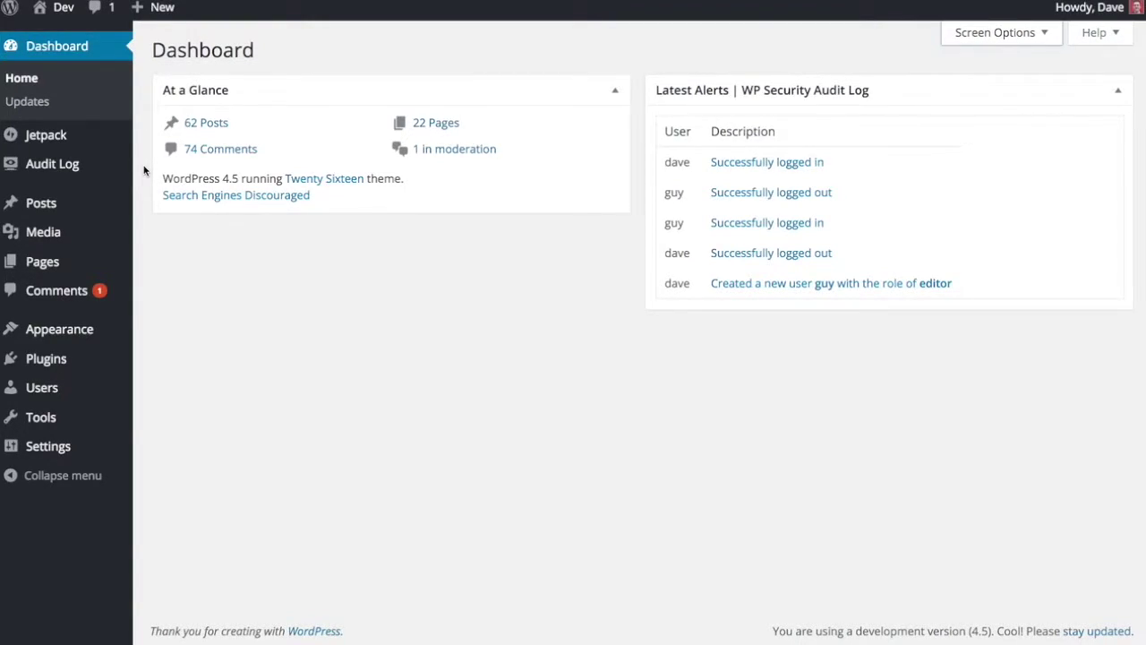
Open the Audit Log Viewer, followed by the audit log plugin's general settings.
{"action": "mouse_move", "coordinate": [70, 170]}
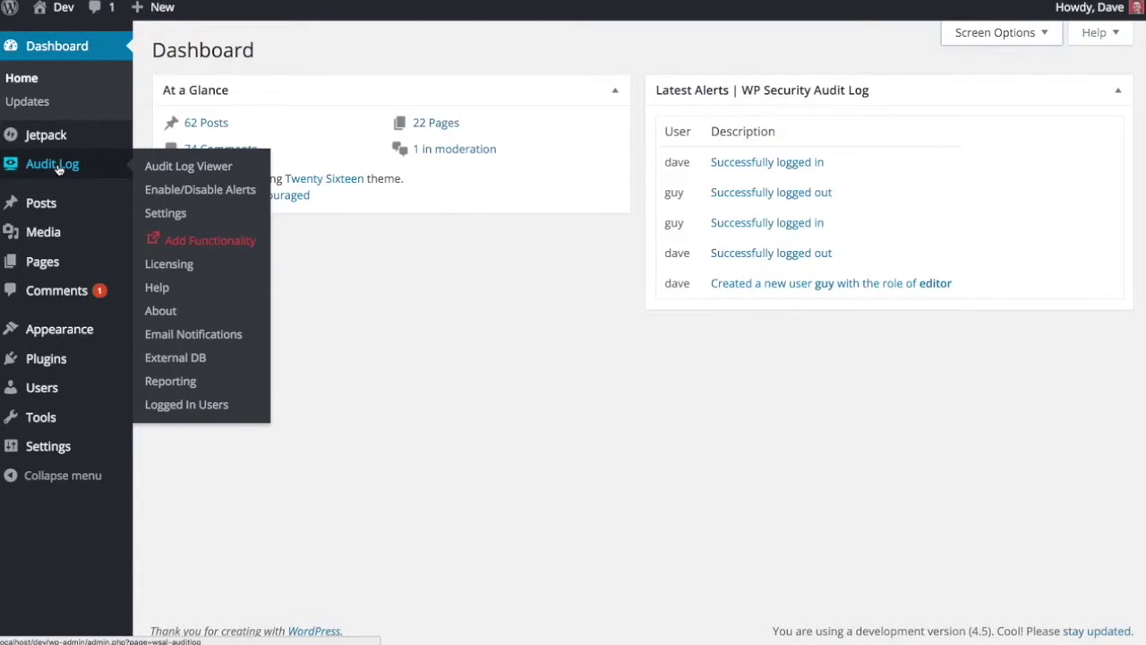
{"action": "left_click", "coordinate": [70, 170]}
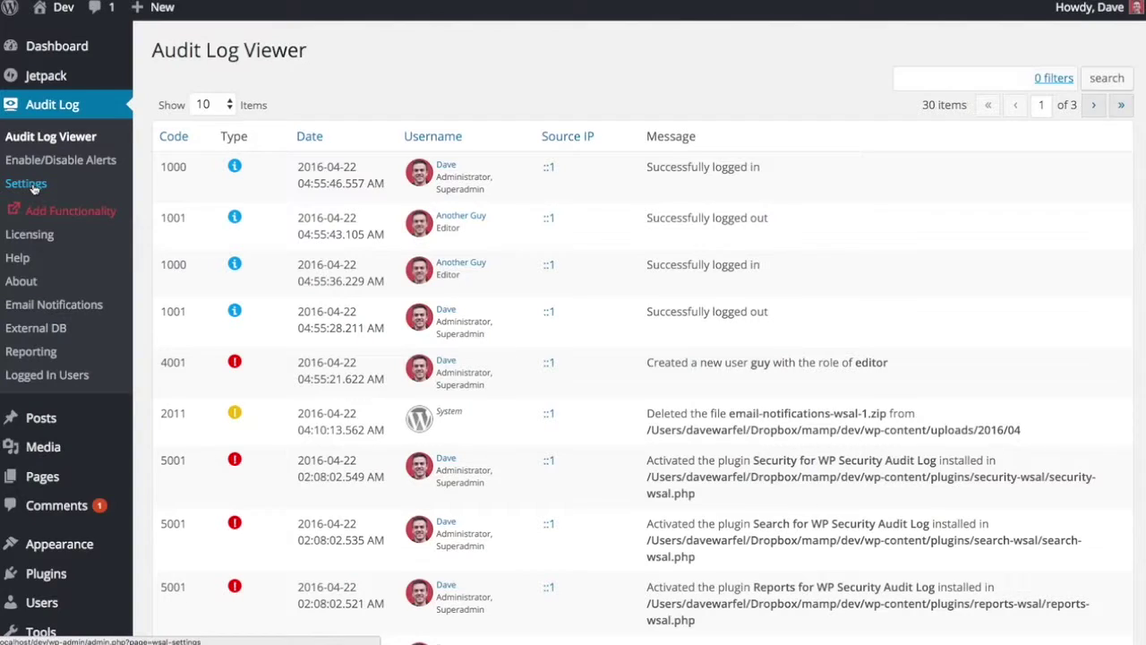
{"action": "left_click", "coordinate": [33, 188]}
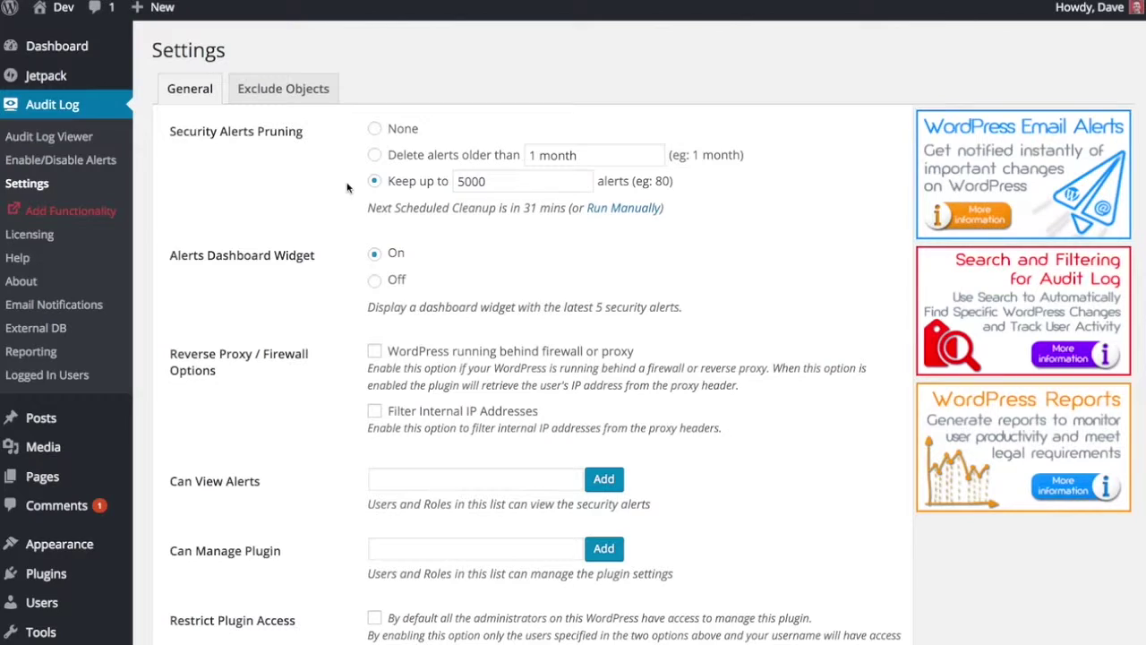
Try the None and Delete alerts older than options for Security Alerts Pruning, ending on Keep up to 5000 alerts.
{"action": "left_click", "coordinate": [459, 180]}
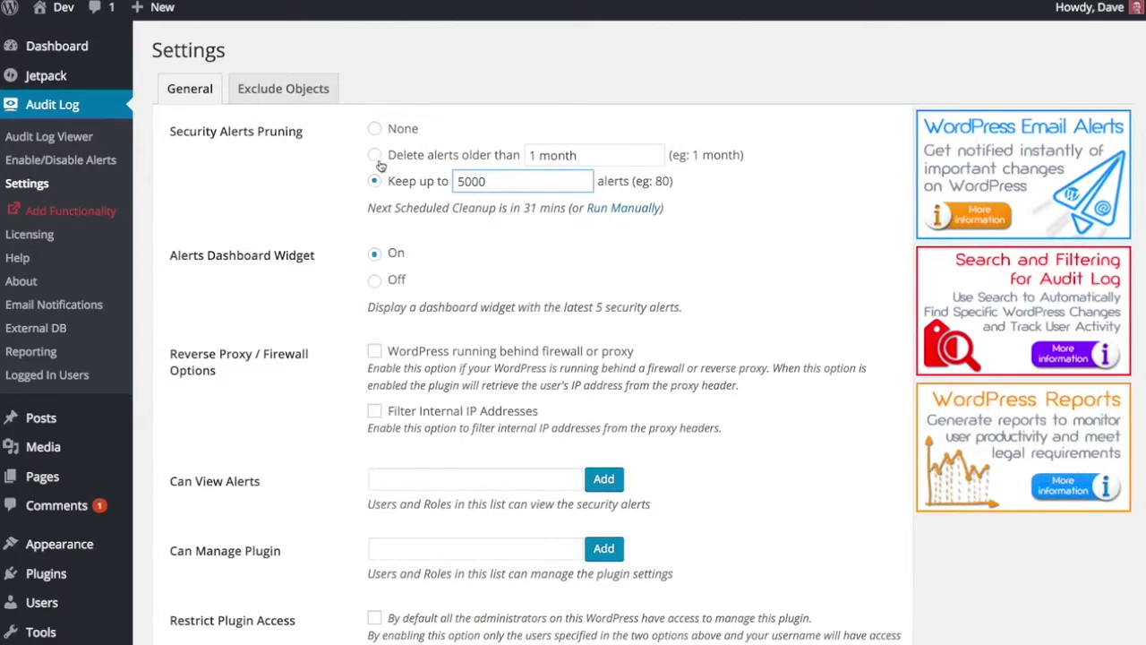
{"action": "left_click", "coordinate": [418, 158]}
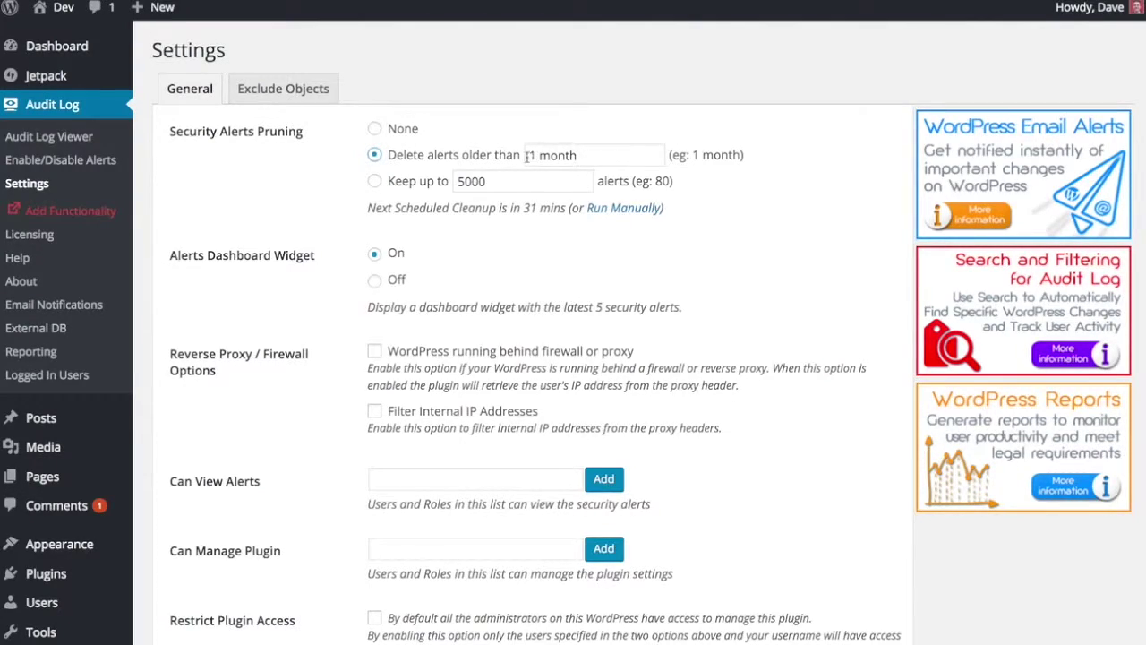
{"action": "left_click", "coordinate": [375, 129]}
{"action": "left_click", "coordinate": [374, 180]}
{"action": "left_click", "coordinate": [374, 155]}
{"action": "left_click", "coordinate": [374, 181]}
Examine the dashboard widget, reverse proxy, Can View Alerts, Can Manage Plugin and Restrict Plugin Access settings.
{"action": "scroll", "coordinate": [349, 283], "scroll_direction": "down", "scroll_amount": 3}
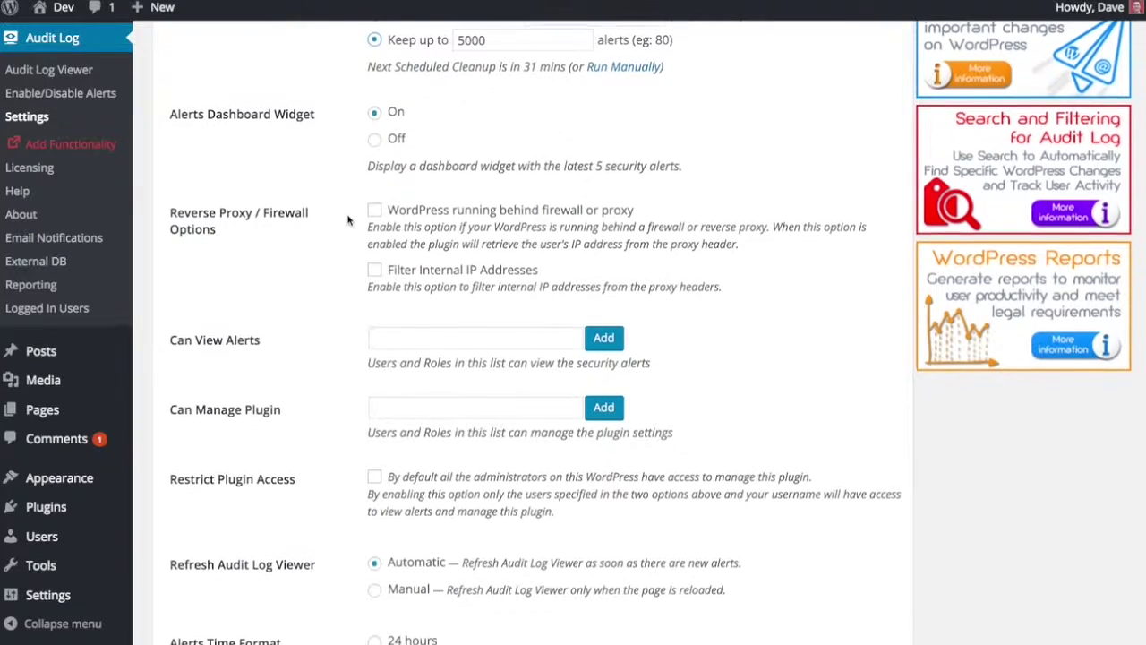
{"action": "scroll", "coordinate": [348, 220], "scroll_direction": "down", "scroll_amount": 2}
{"action": "scroll", "coordinate": [350, 240], "scroll_direction": "down", "scroll_amount": 1}
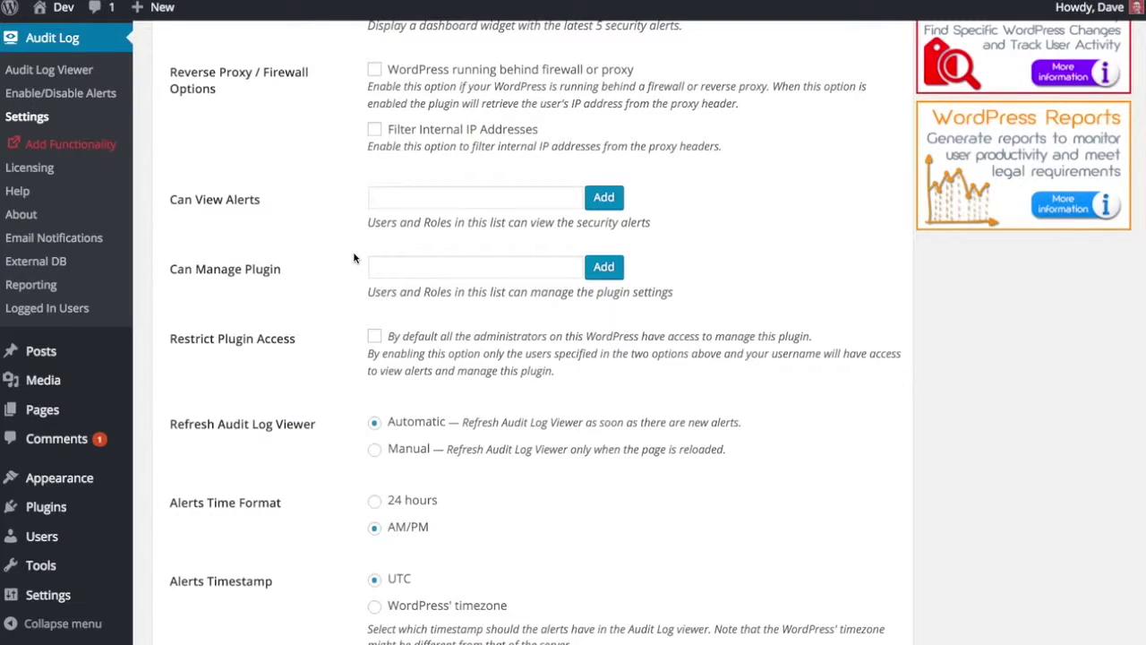
{"action": "left_click", "coordinate": [398, 197]}
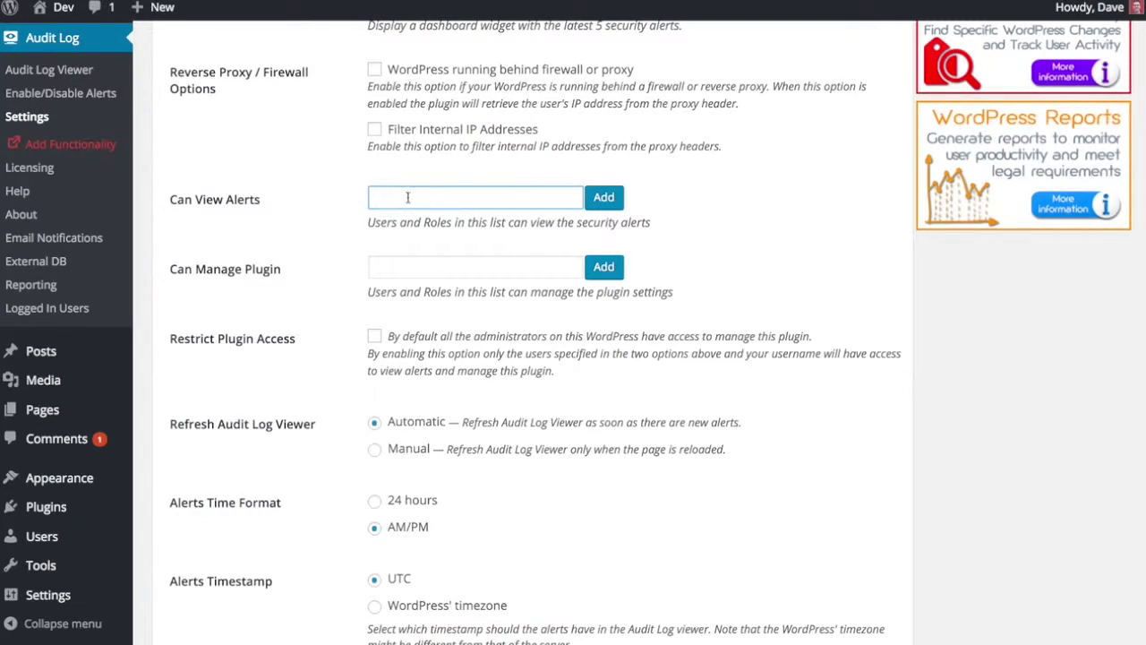
{"action": "left_click", "coordinate": [343, 202]}
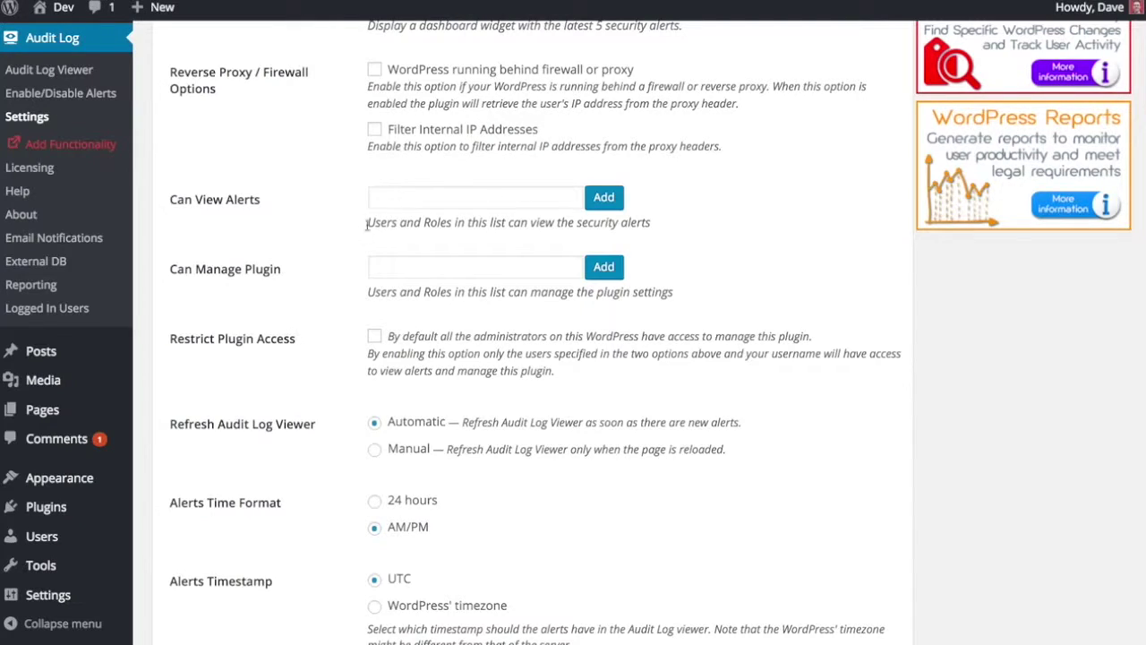
{"action": "scroll", "coordinate": [337, 337], "scroll_direction": "down", "scroll_amount": 1}
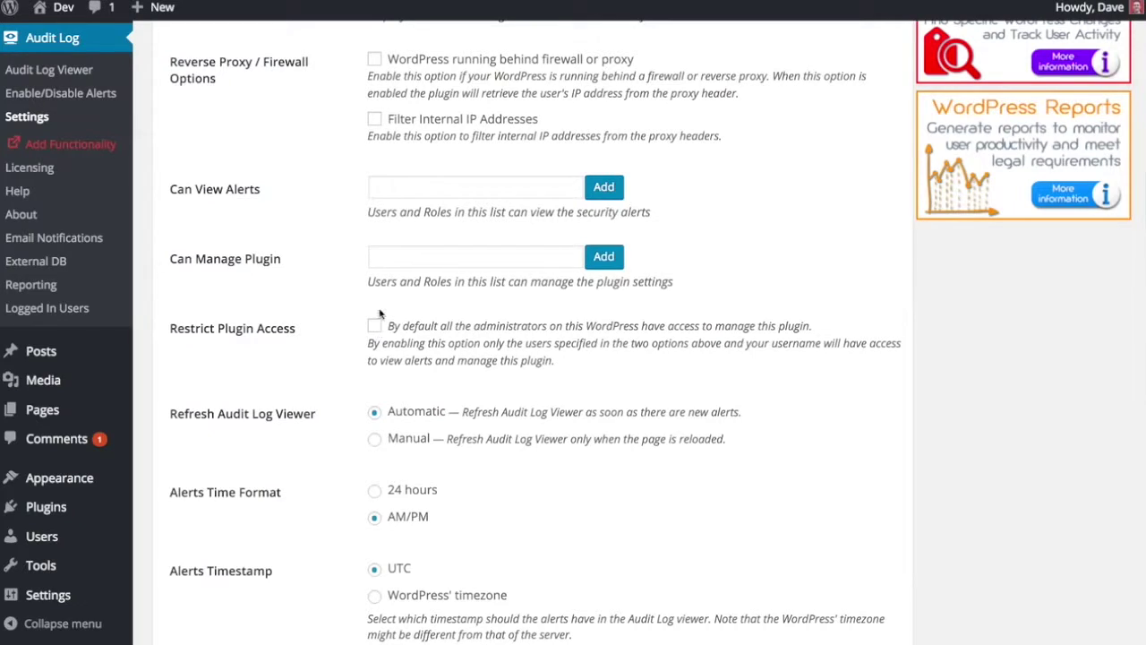
{"action": "left_click", "coordinate": [400, 258]}
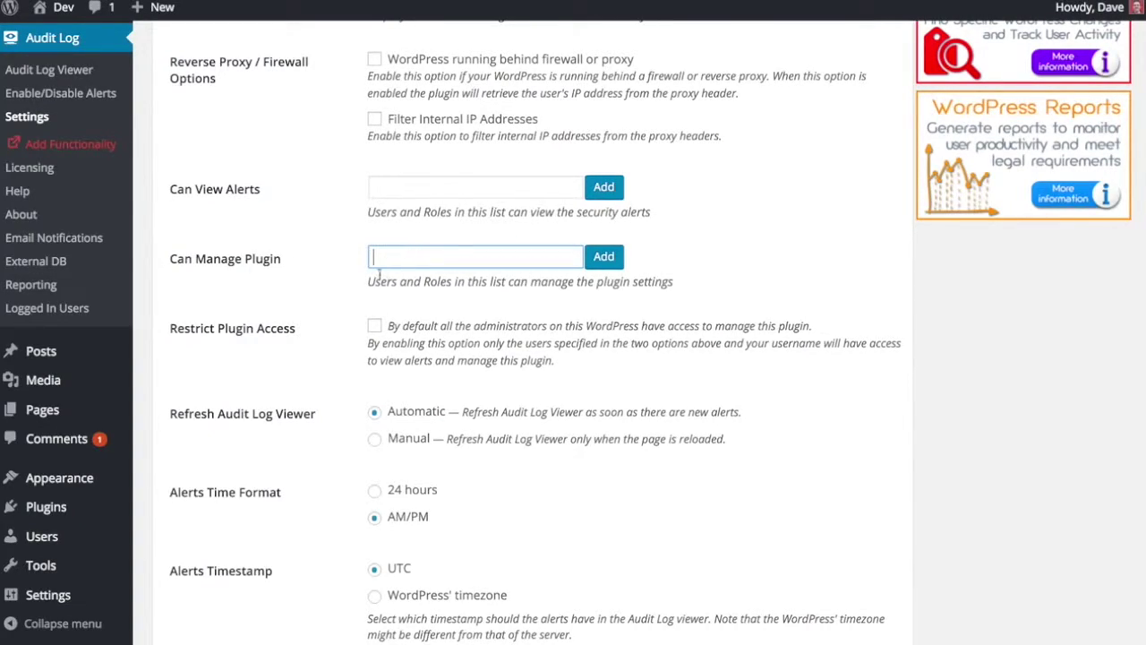
{"action": "left_click", "coordinate": [354, 302]}
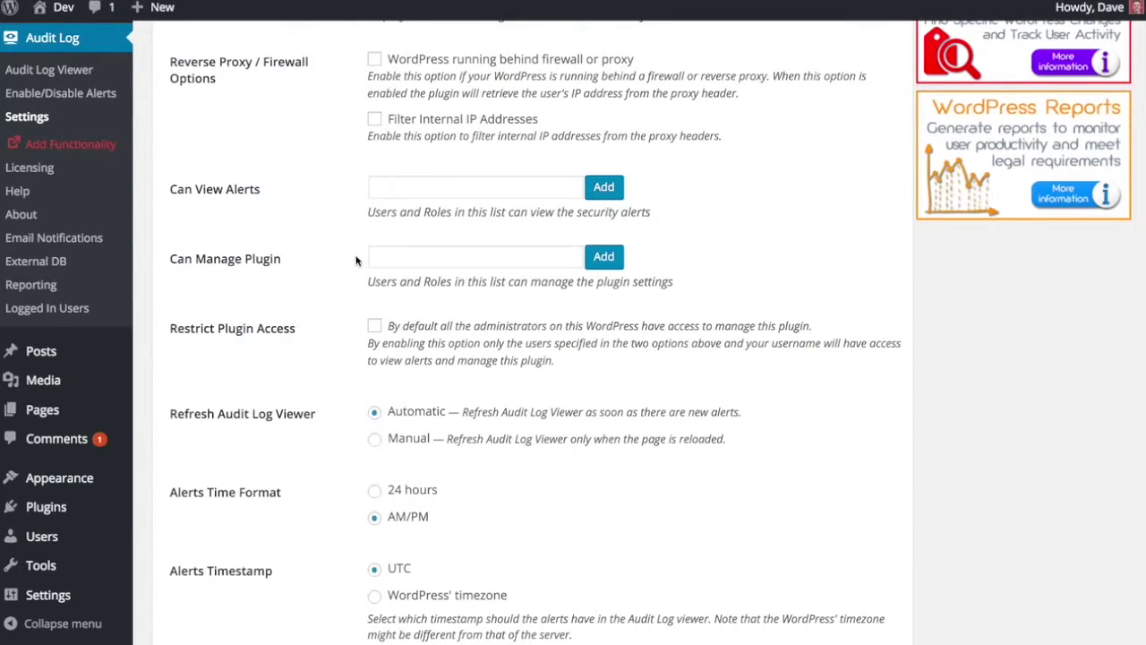
Switch Refresh Audit Log Viewer to Manual and return it to Automatic.
{"action": "scroll", "coordinate": [356, 260], "scroll_direction": "down", "scroll_amount": 3}
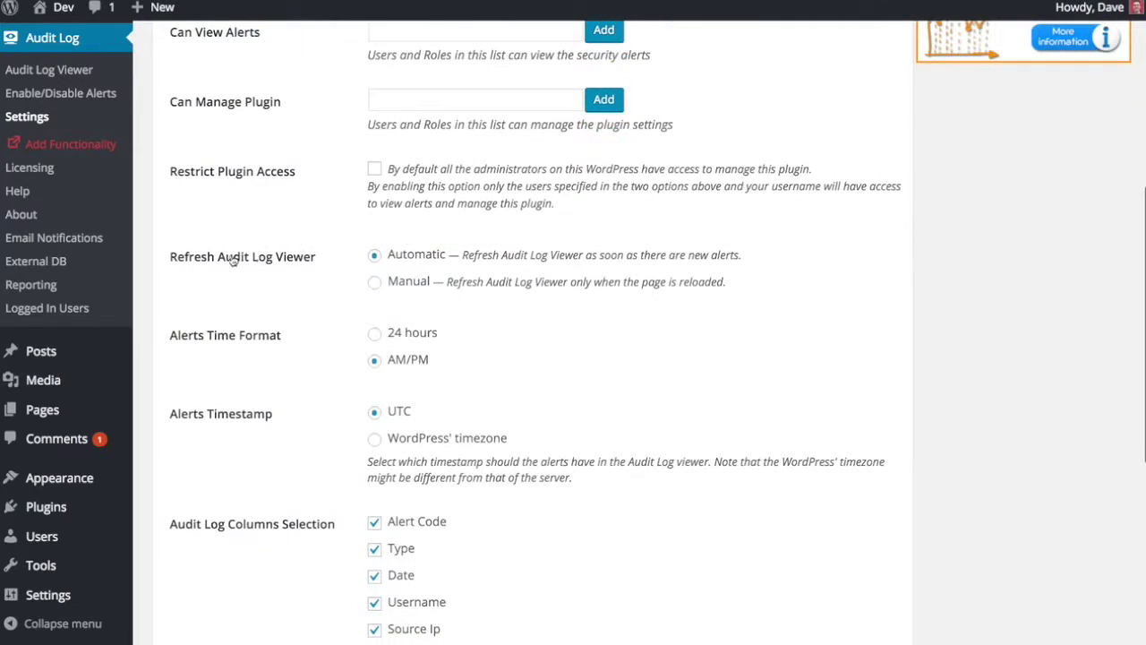
{"action": "left_click", "coordinate": [375, 283]}
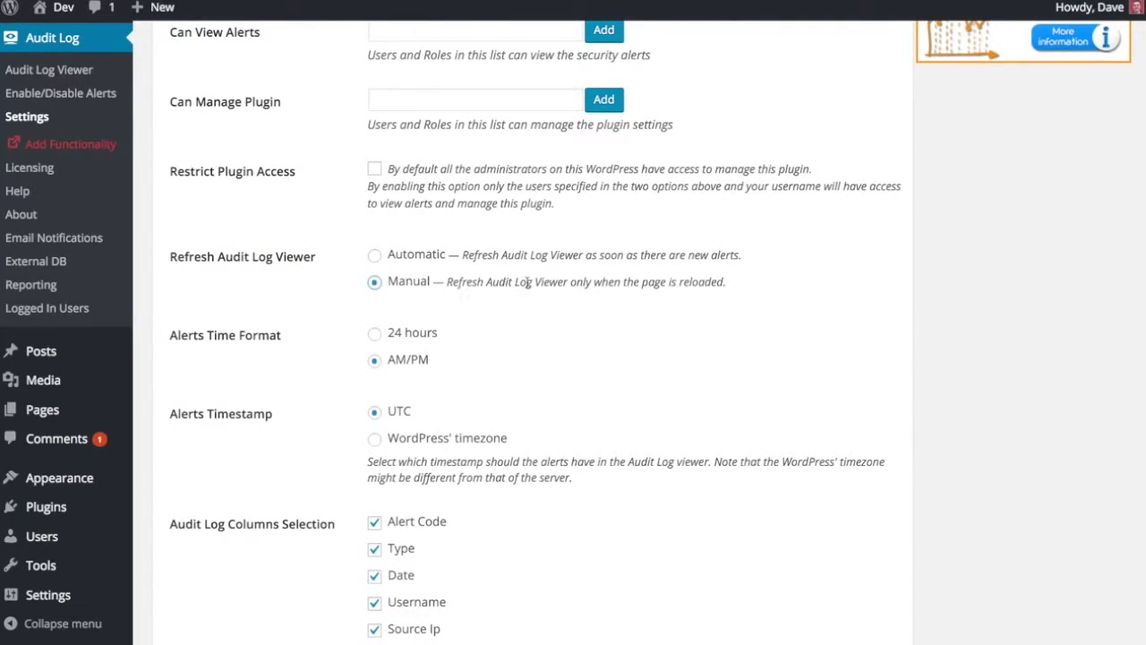
{"action": "left_click", "coordinate": [374, 255]}
{"action": "left_click", "coordinate": [409, 283]}
{"action": "left_click", "coordinate": [408, 258]}
Set the Alerts Timestamp to WordPress' timezone.
{"action": "scroll", "coordinate": [346, 268], "scroll_direction": "down", "scroll_amount": 1}
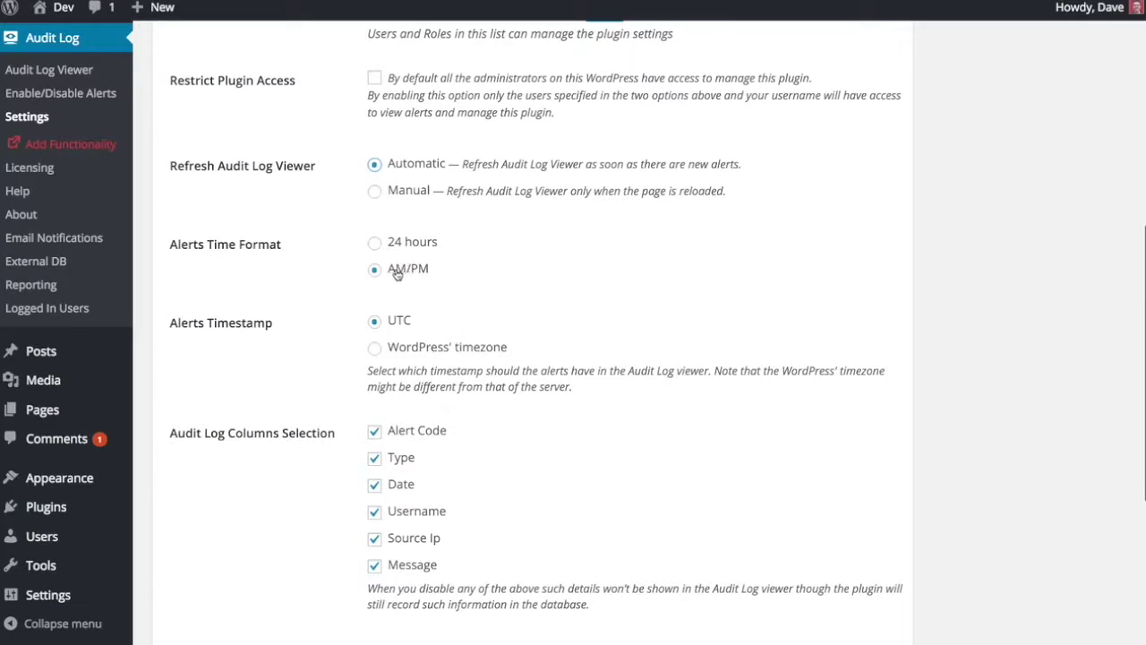
{"action": "left_click", "coordinate": [419, 351]}
Disable the Alert Code column in the Audit Log Columns Selection and enable it again.
{"action": "scroll", "coordinate": [347, 335], "scroll_direction": "down", "scroll_amount": 2}
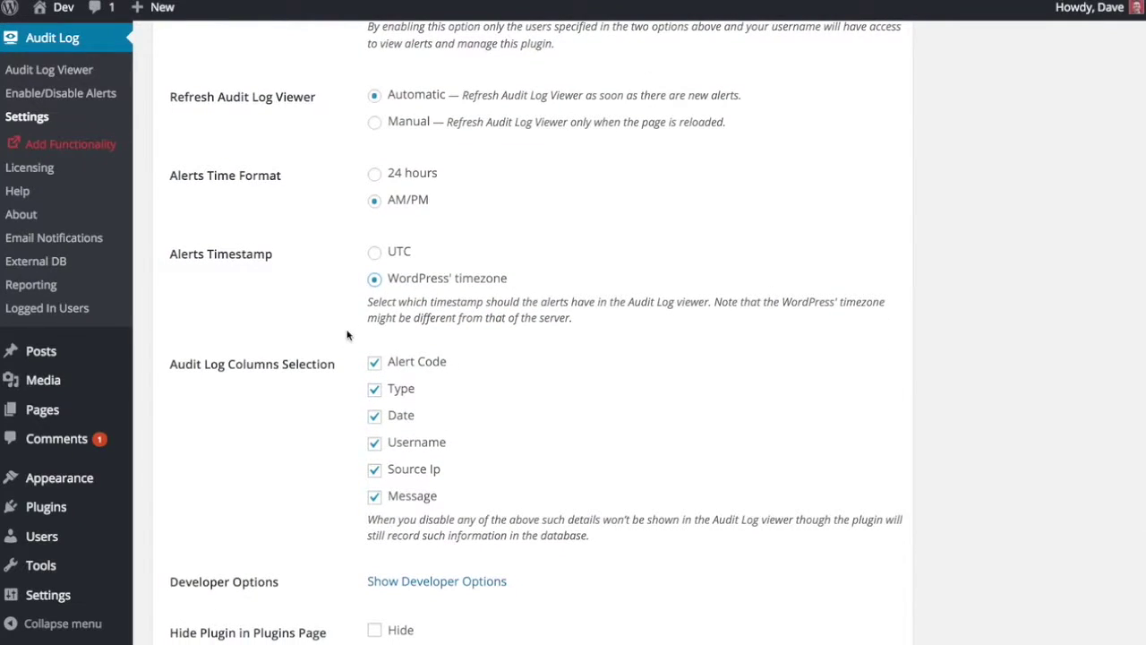
{"action": "scroll", "coordinate": [347, 335], "scroll_direction": "down", "scroll_amount": 1}
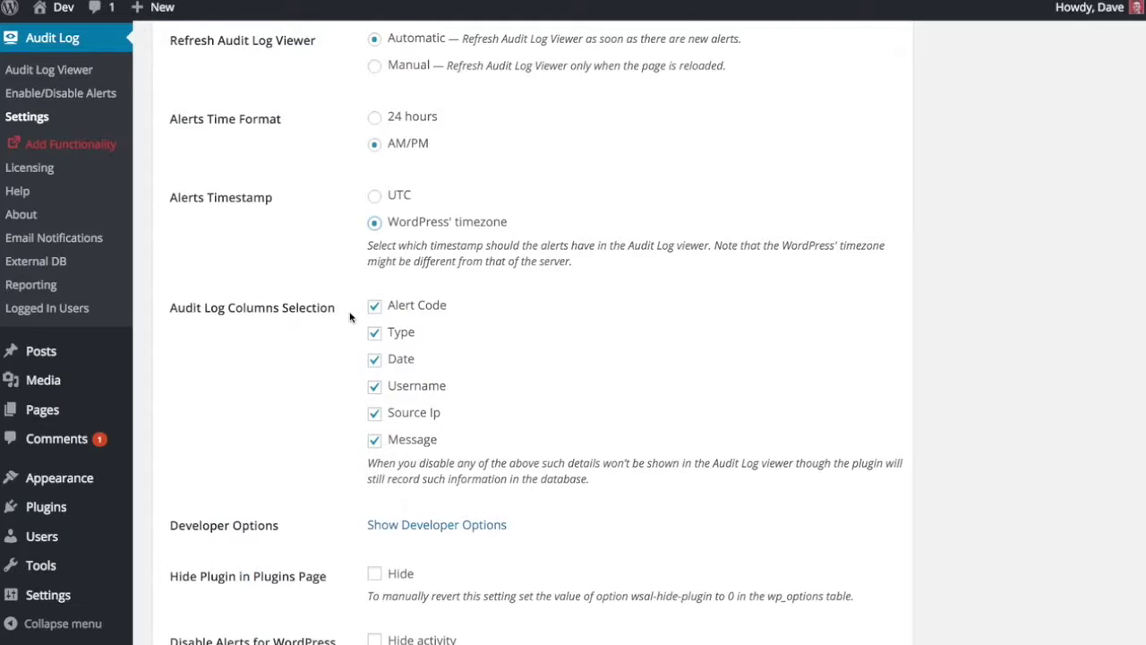
{"action": "scroll", "coordinate": [350, 316], "scroll_direction": "down", "scroll_amount": 1}
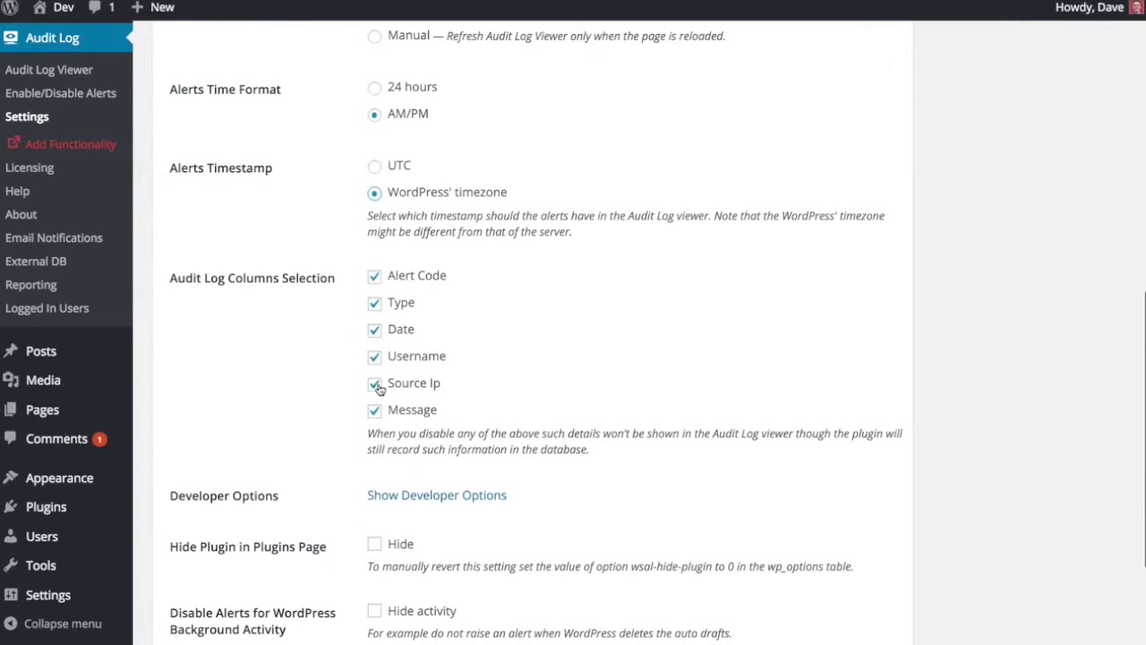
{"action": "left_click", "coordinate": [375, 277]}
{"action": "left_click", "coordinate": [375, 278]}
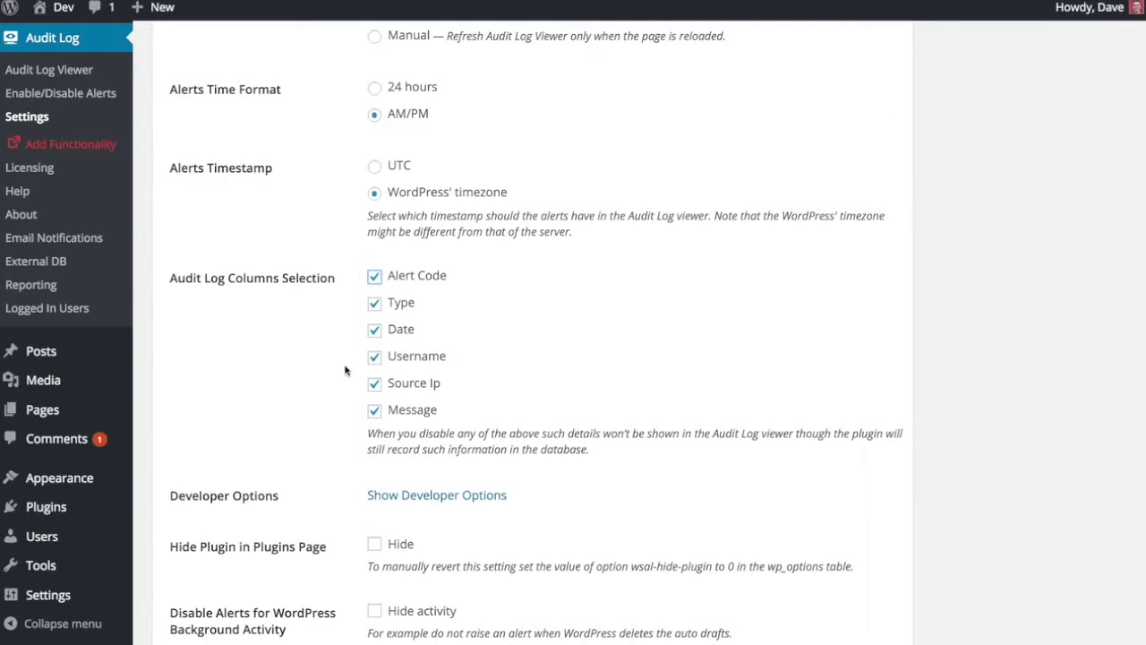
Try the Hide activity and Remove Data on Uninstall options, cancelling the data removal confirmation.
{"action": "scroll", "coordinate": [346, 370], "scroll_direction": "down", "scroll_amount": 3}
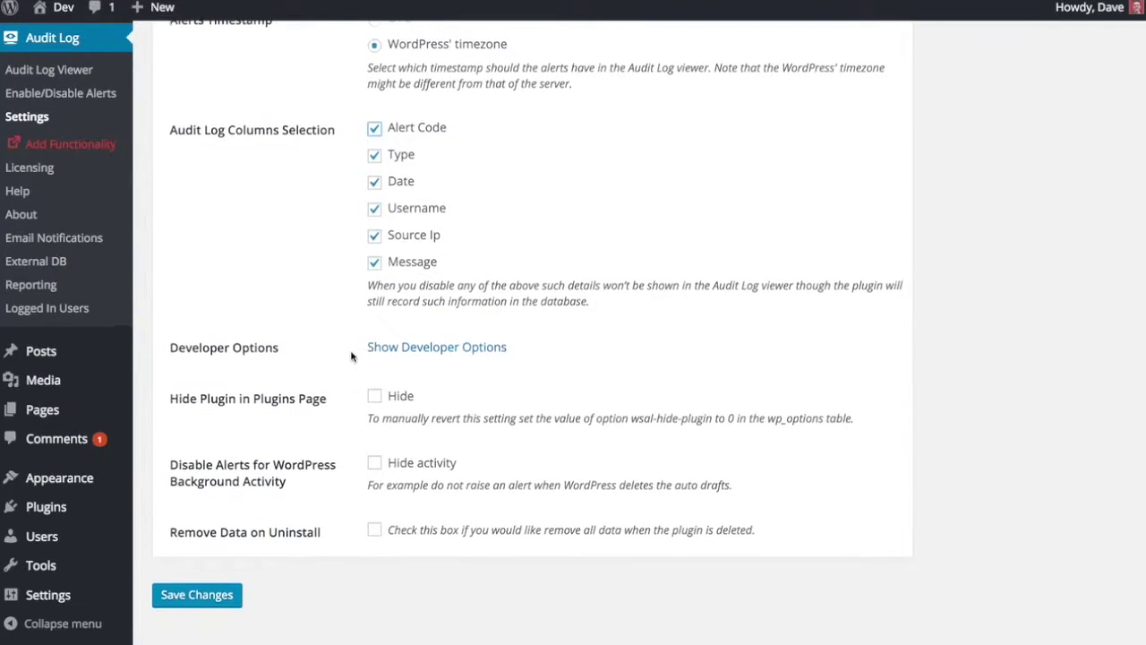
{"action": "scroll", "coordinate": [351, 357], "scroll_direction": "down", "scroll_amount": 1}
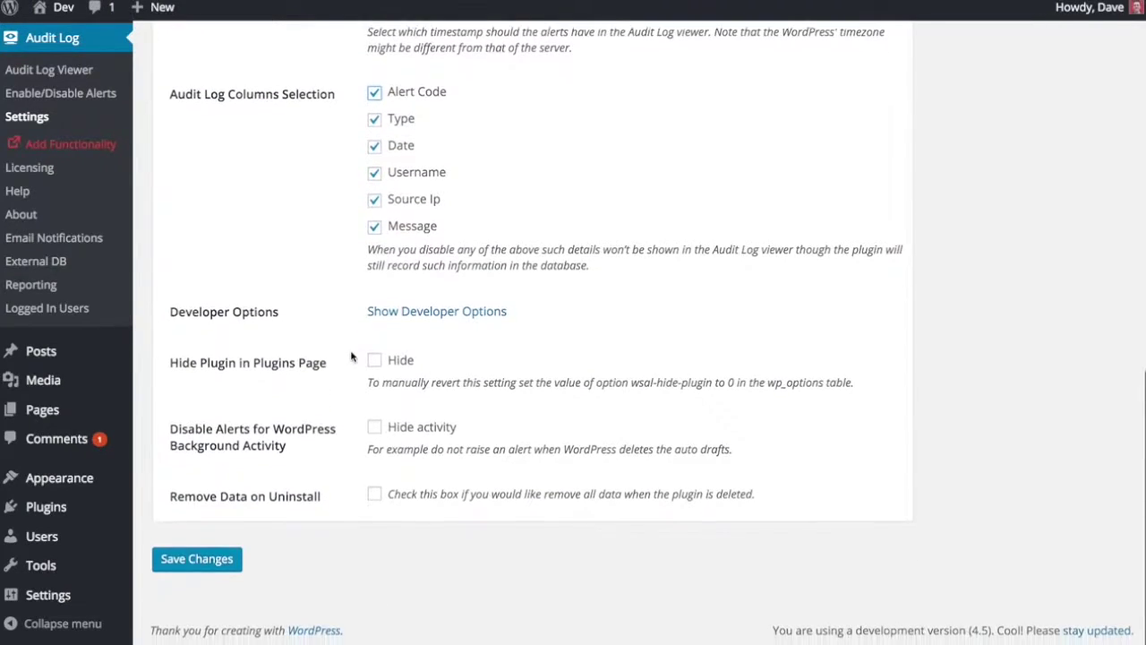
{"action": "left_click", "coordinate": [374, 429]}
{"action": "left_click", "coordinate": [374, 494]}
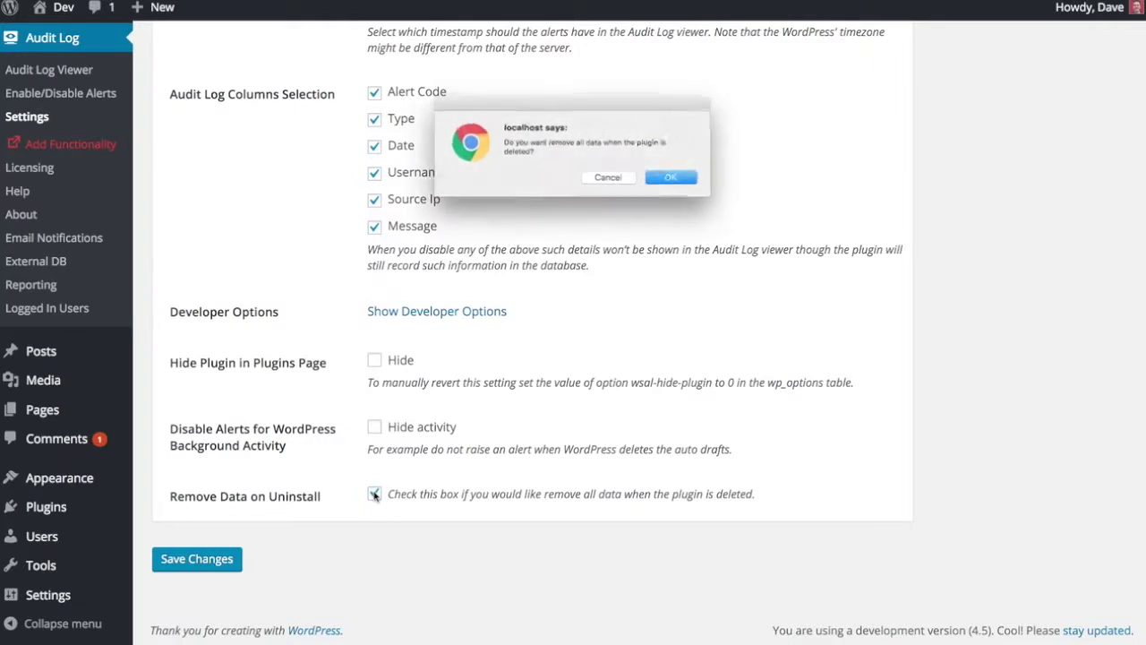
{"action": "left_click", "coordinate": [605, 178]}
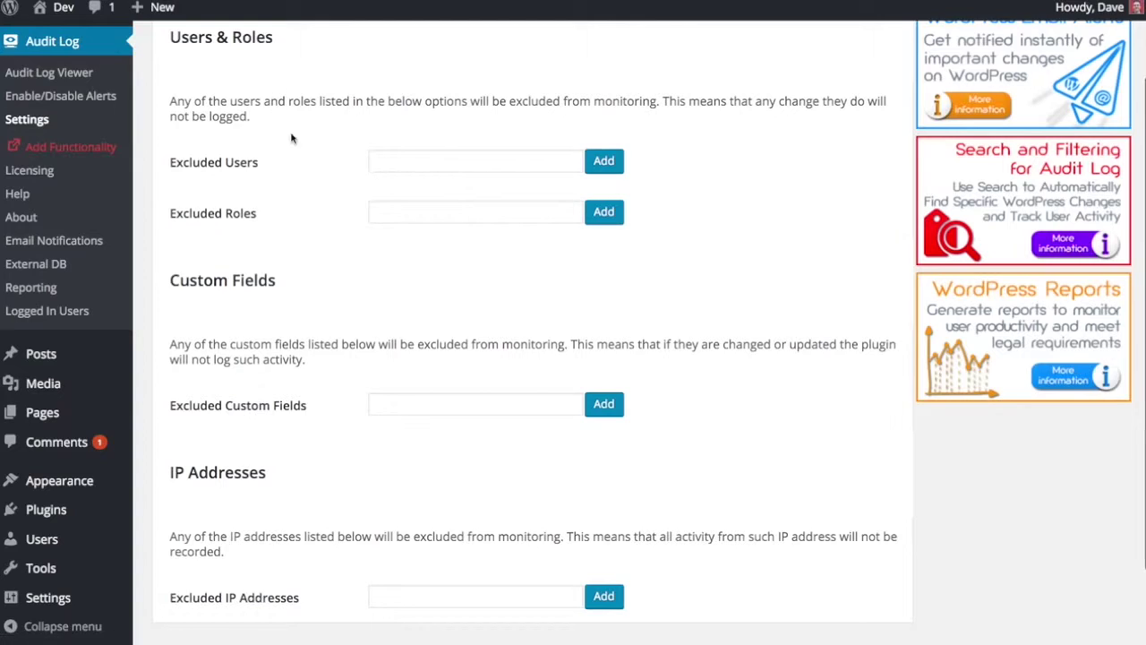
Examine the Exclude Objects settings for excluded users, roles, custom fields and IP addresses.
{"action": "scroll", "coordinate": [307, 175], "scroll_direction": "up", "scroll_amount": 2}
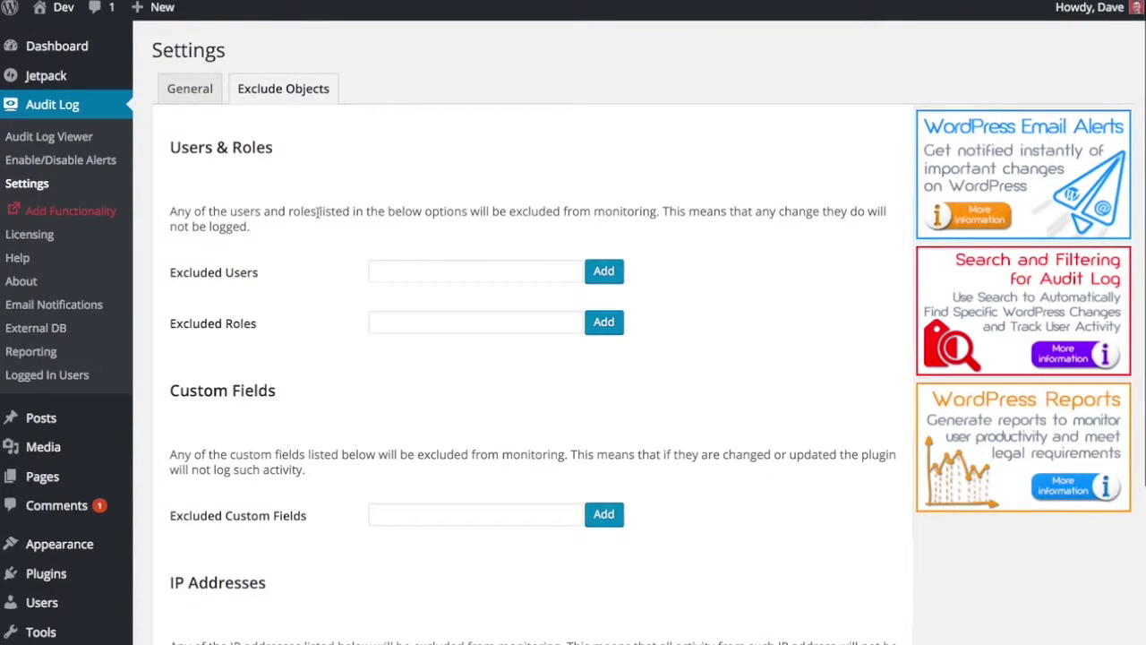
{"action": "scroll", "coordinate": [318, 211], "scroll_direction": "down", "scroll_amount": 1}
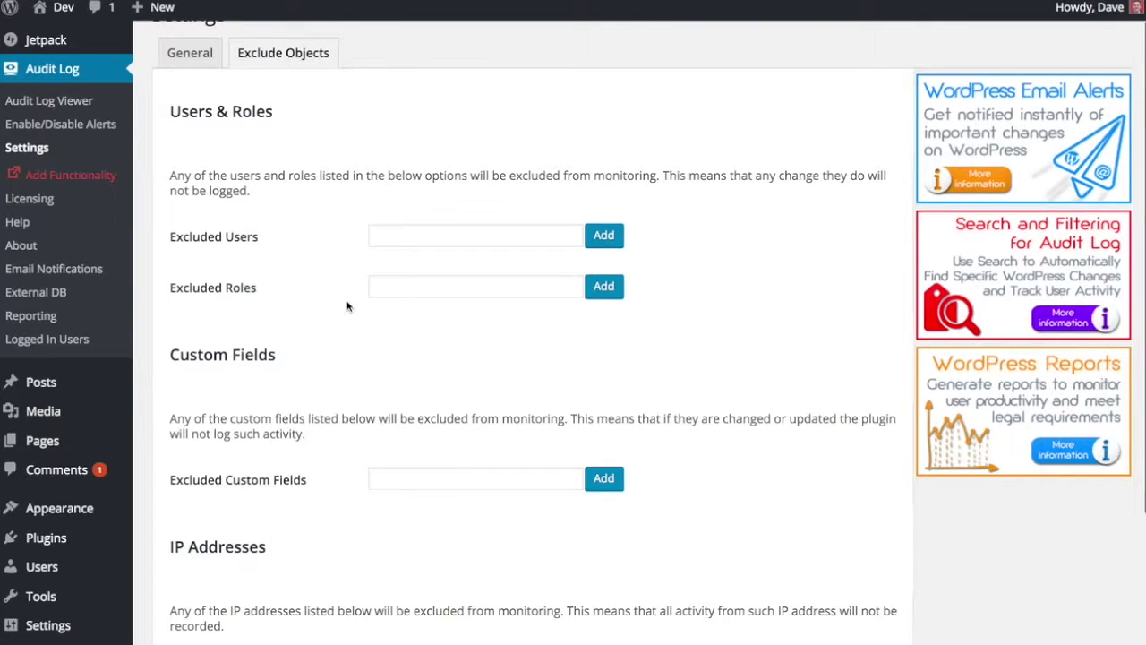
{"action": "scroll", "coordinate": [349, 305], "scroll_direction": "down", "scroll_amount": 3}
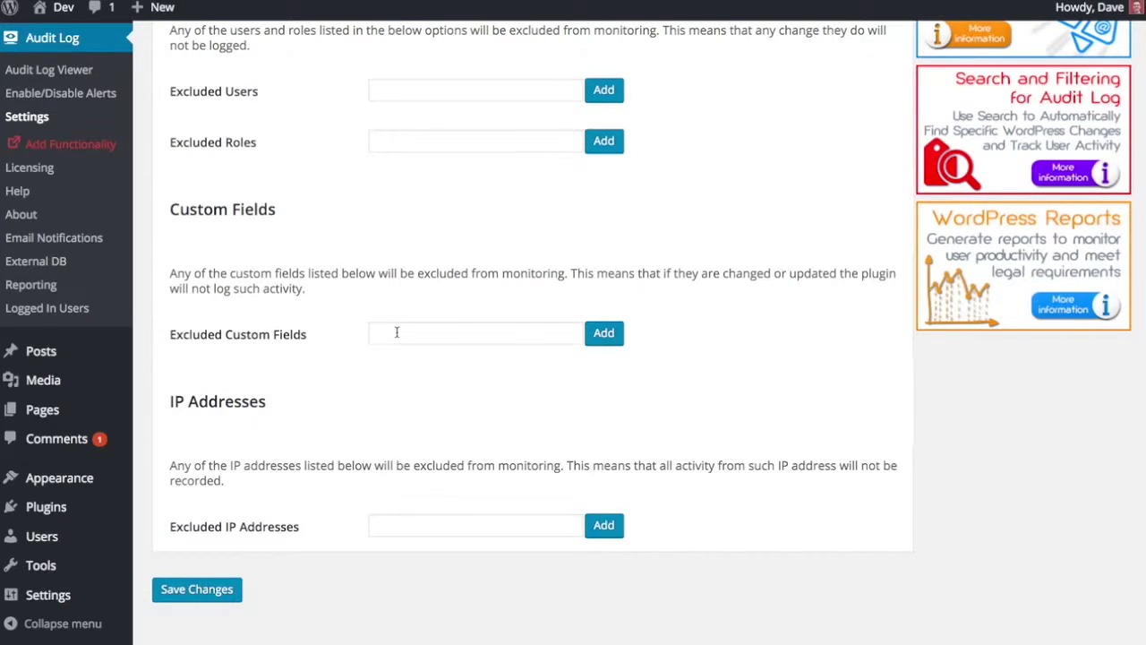
{"action": "left_click", "coordinate": [397, 332]}
{"action": "scroll", "coordinate": [345, 334], "scroll_direction": "down", "scroll_amount": 1}
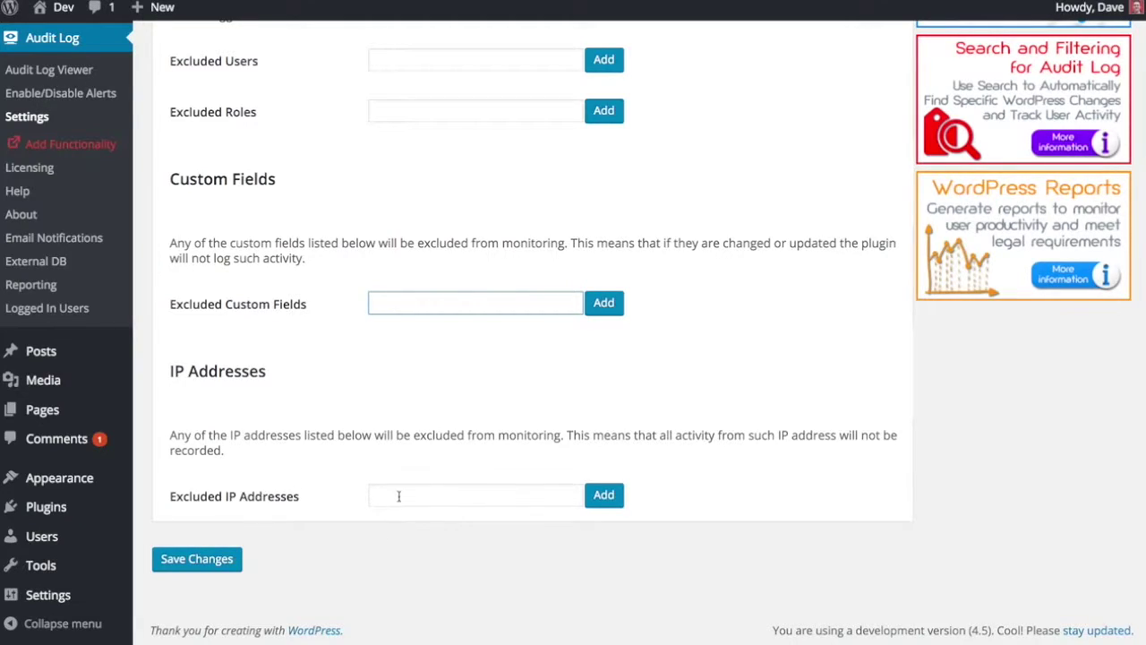
{"action": "left_click", "coordinate": [398, 496]}
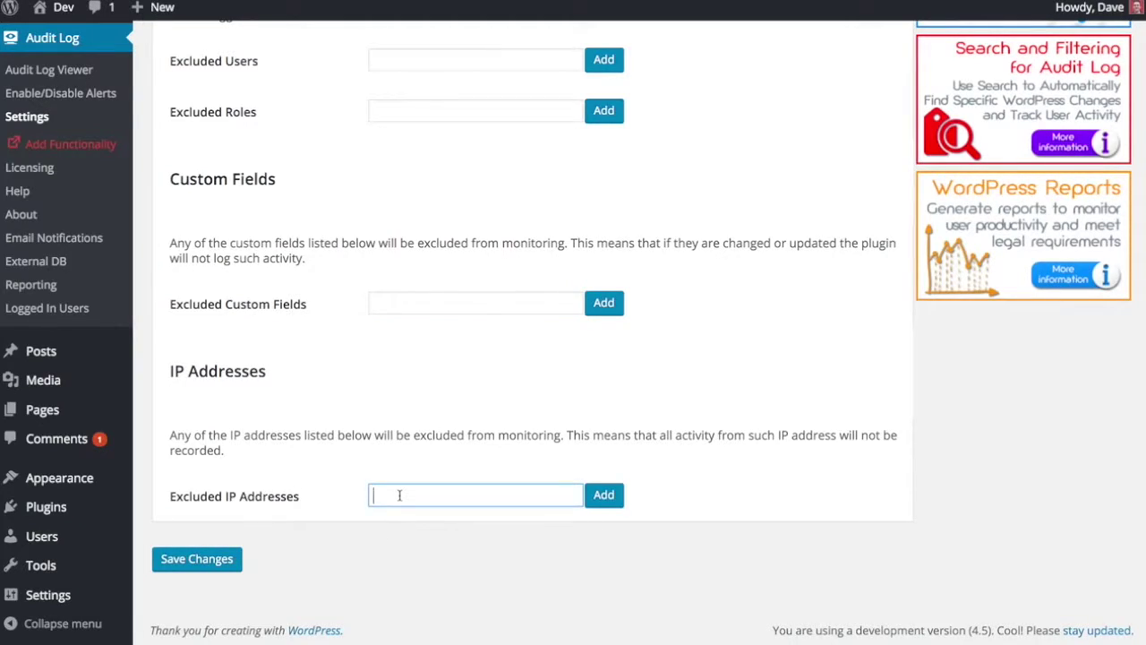
{"action": "left_click", "coordinate": [366, 537]}
{"action": "scroll", "coordinate": [332, 497], "scroll_direction": "up", "scroll_amount": 3}
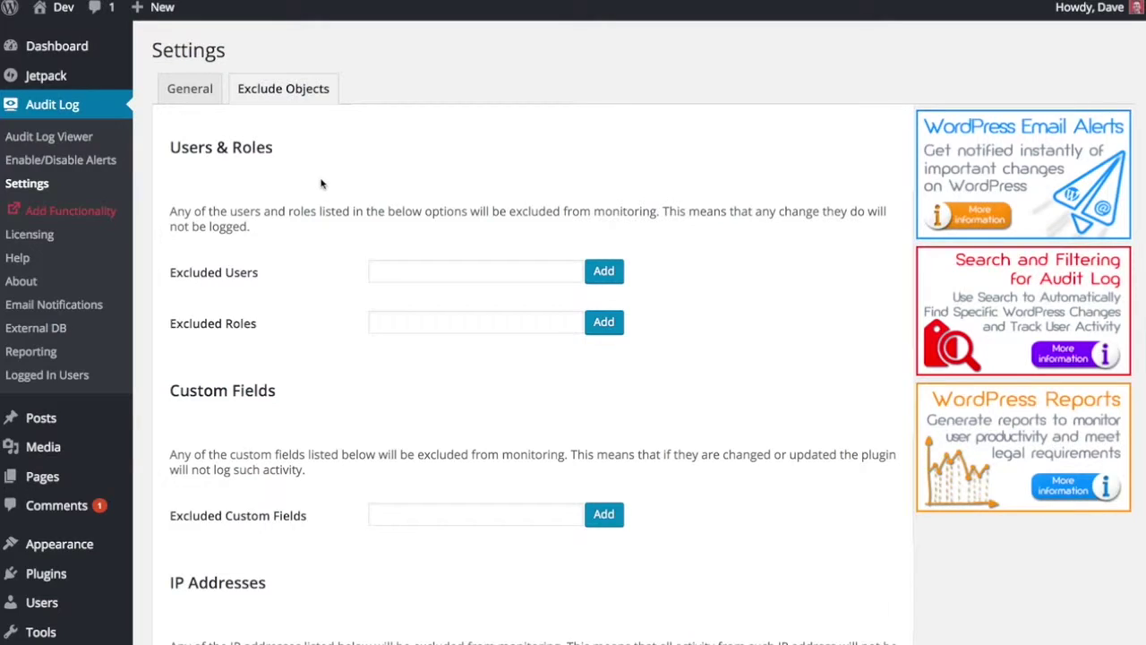
Open Enable/Disable Alerts and examine the alert lists for Custom Posts, MultiSite, Widgets and Menus.
{"action": "left_click", "coordinate": [72, 163]}
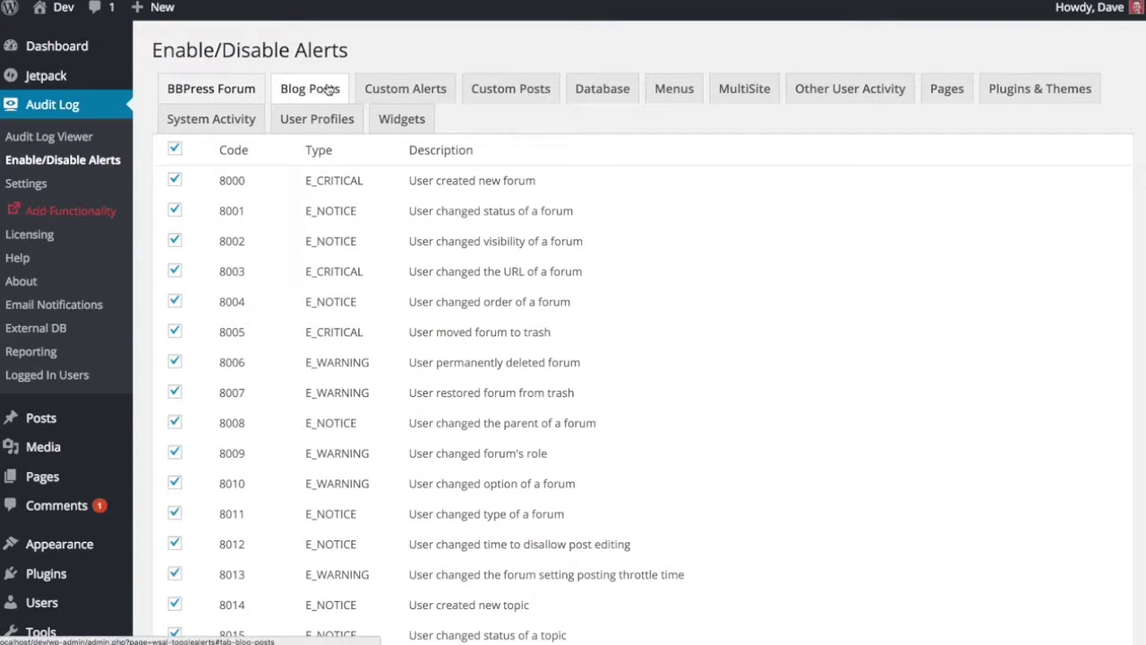
{"action": "left_click", "coordinate": [534, 92]}
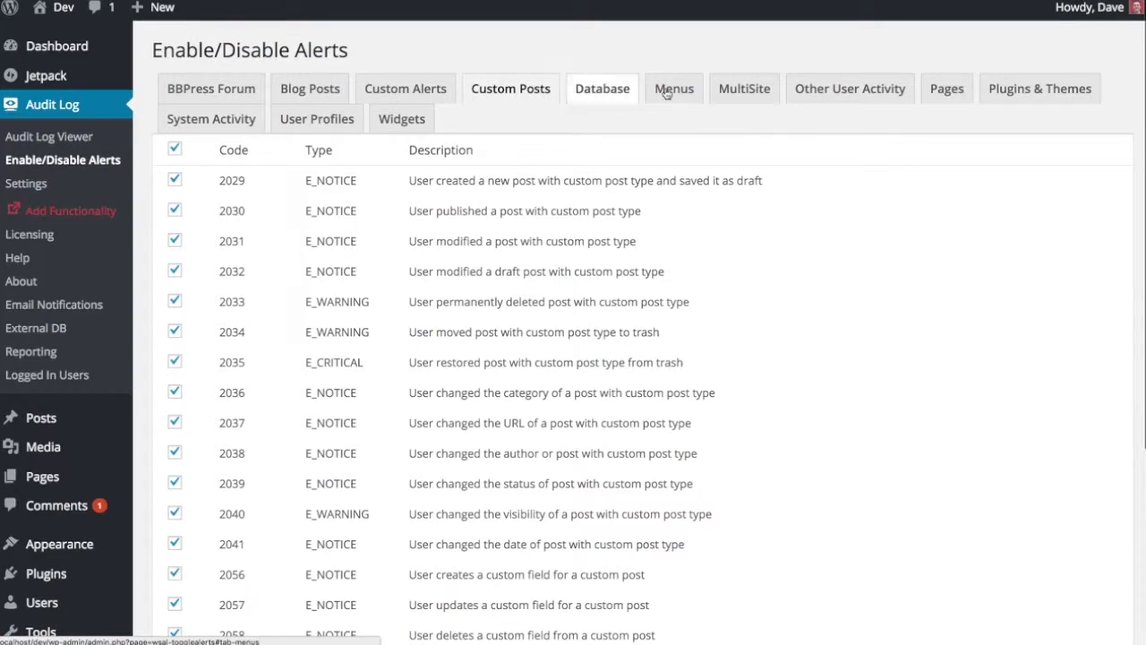
{"action": "left_click", "coordinate": [747, 90]}
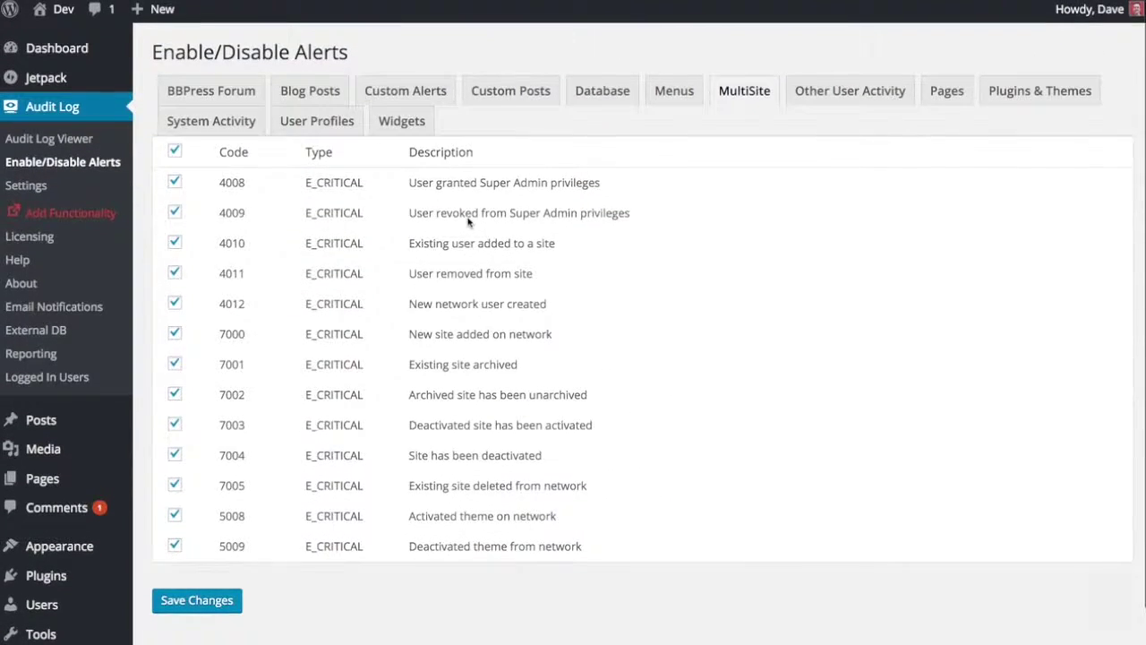
{"action": "left_click", "coordinate": [403, 119]}
{"action": "left_click", "coordinate": [674, 89]}
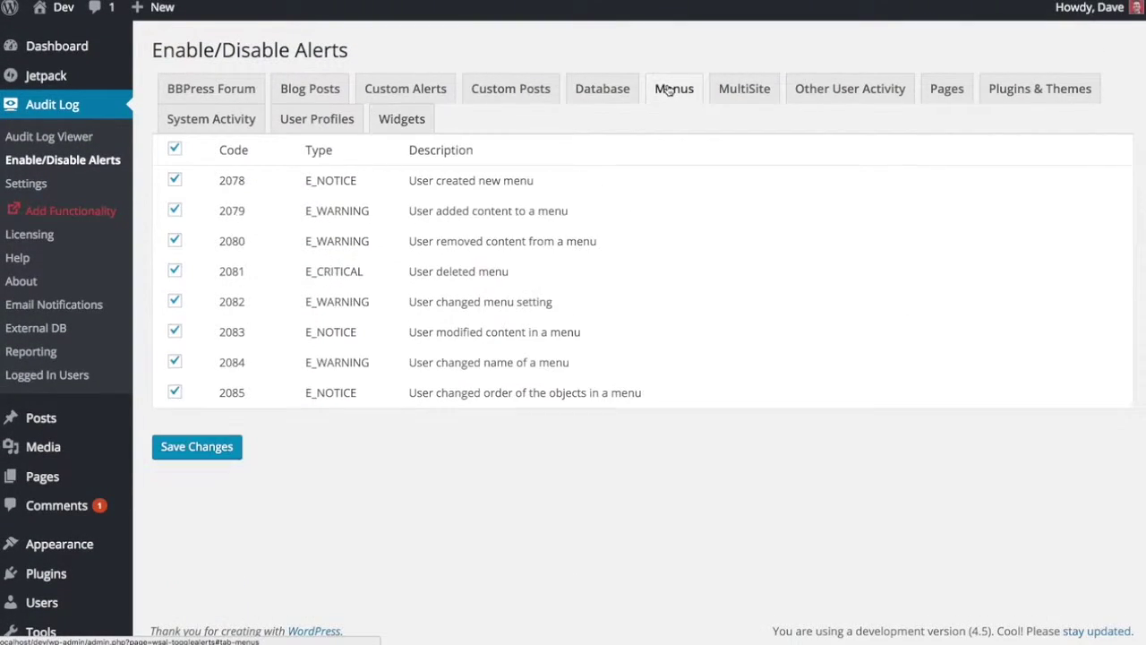
Examine the alert lists for Other User Activity and BBPress Forum.
{"action": "left_click", "coordinate": [828, 90]}
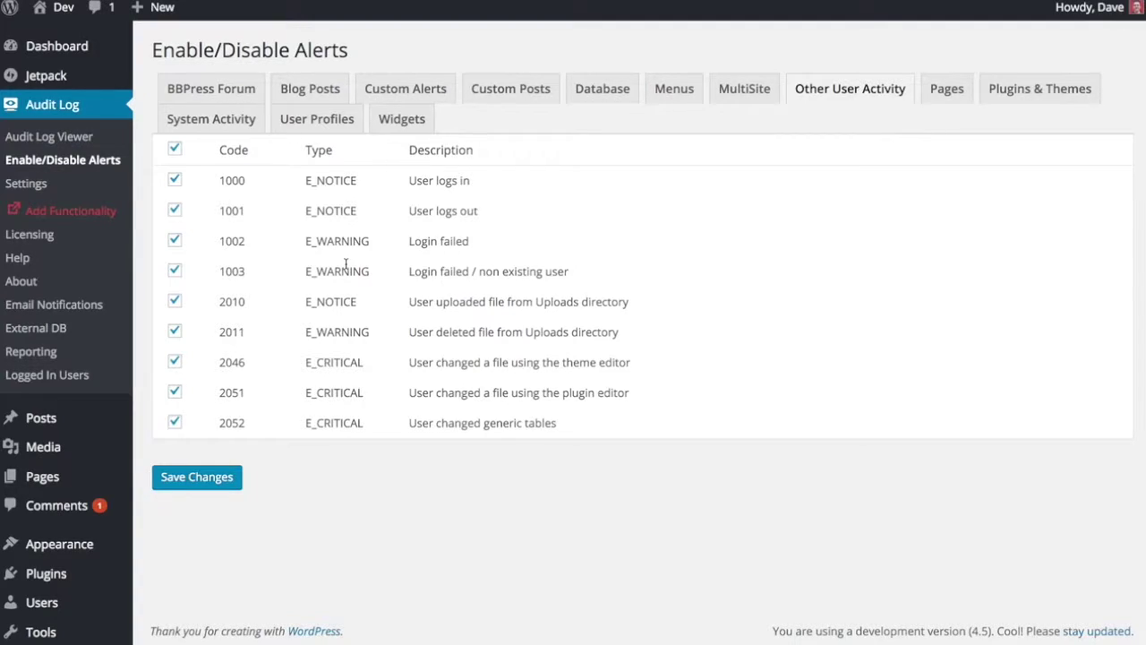
{"action": "left_click", "coordinate": [217, 94]}
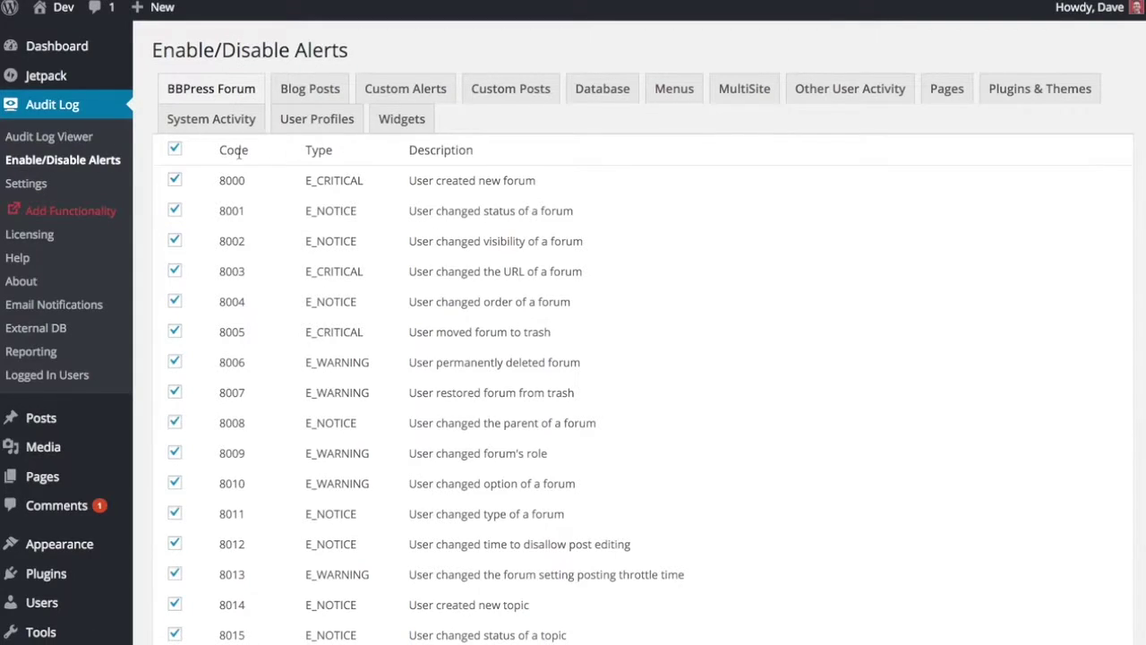
Try disabling and re-enabling all BBPress Forum alerts at once, ending with all of them disabled.
{"action": "left_click", "coordinate": [177, 149]}
{"action": "left_click", "coordinate": [175, 150]}
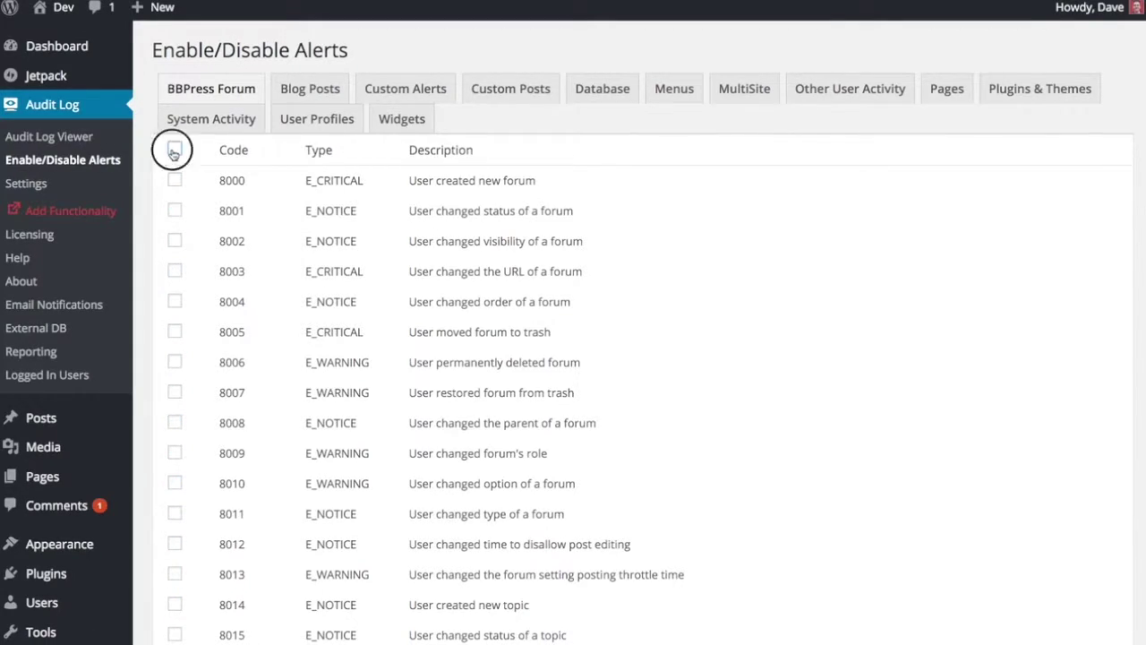
{"action": "left_click", "coordinate": [175, 149]}
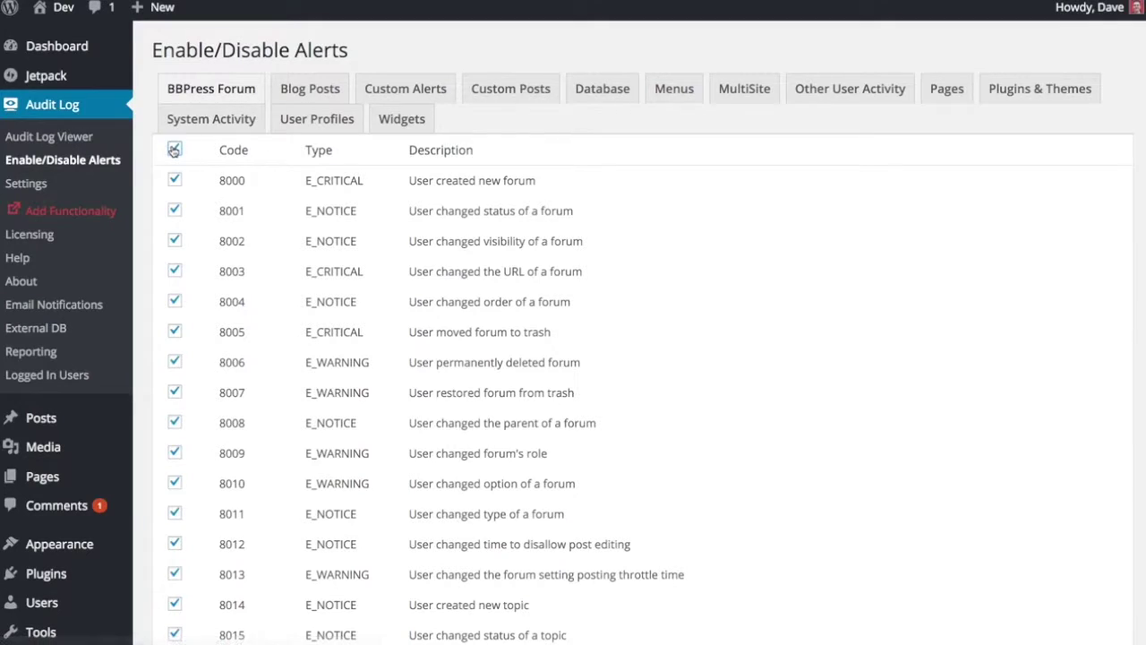
{"action": "left_click", "coordinate": [176, 150]}
{"action": "left_click", "coordinate": [175, 152]}
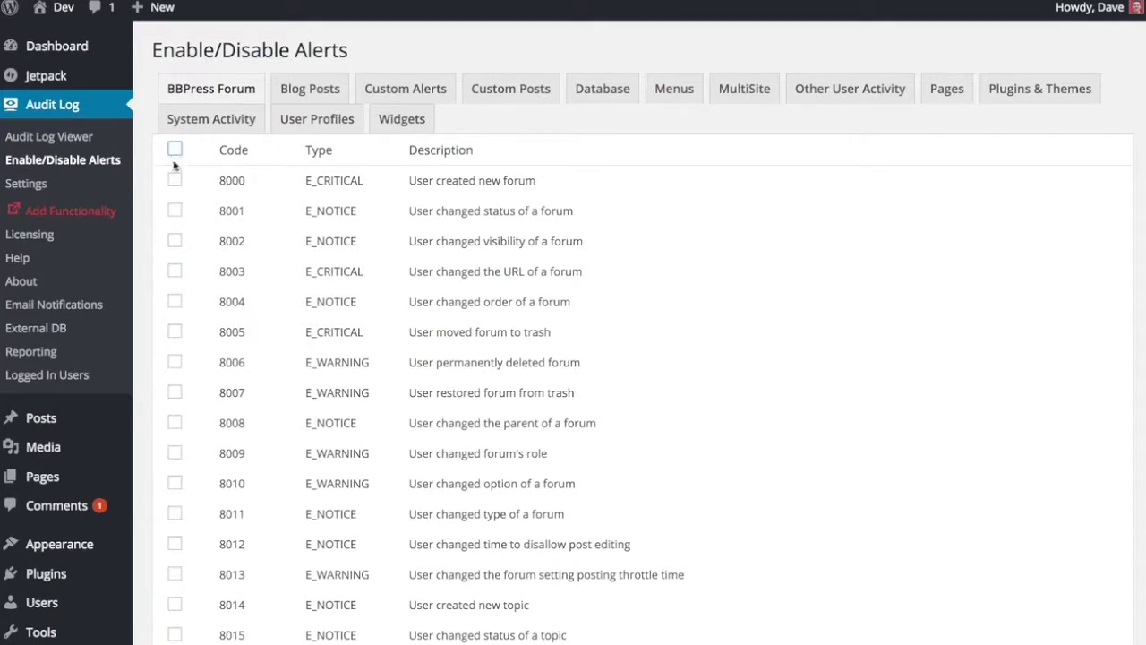
Try enabling the individual BBPress Forum alerts 8000 and 8001, and disable both again.
{"action": "left_click", "coordinate": [175, 179]}
{"action": "left_click", "coordinate": [175, 211]}
{"action": "left_click", "coordinate": [175, 179]}
{"action": "left_click", "coordinate": [176, 212]}
{"action": "left_click_drag", "start_coordinate": [186, 52], "coordinate": [341, 58]}
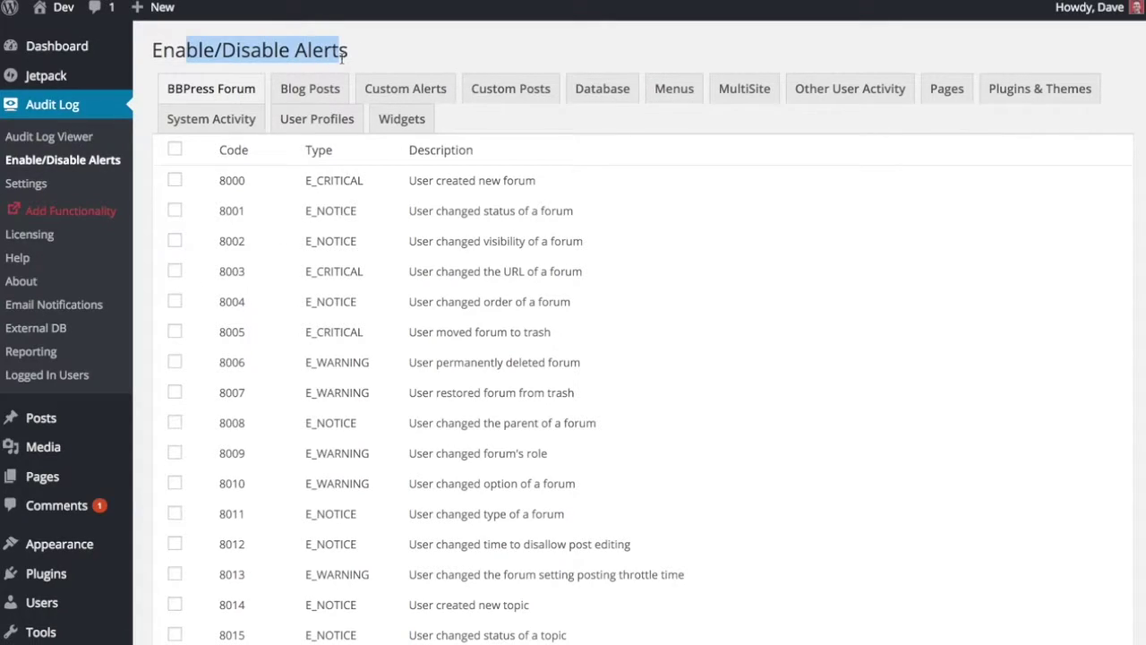
{"action": "left_click", "coordinate": [341, 58]}
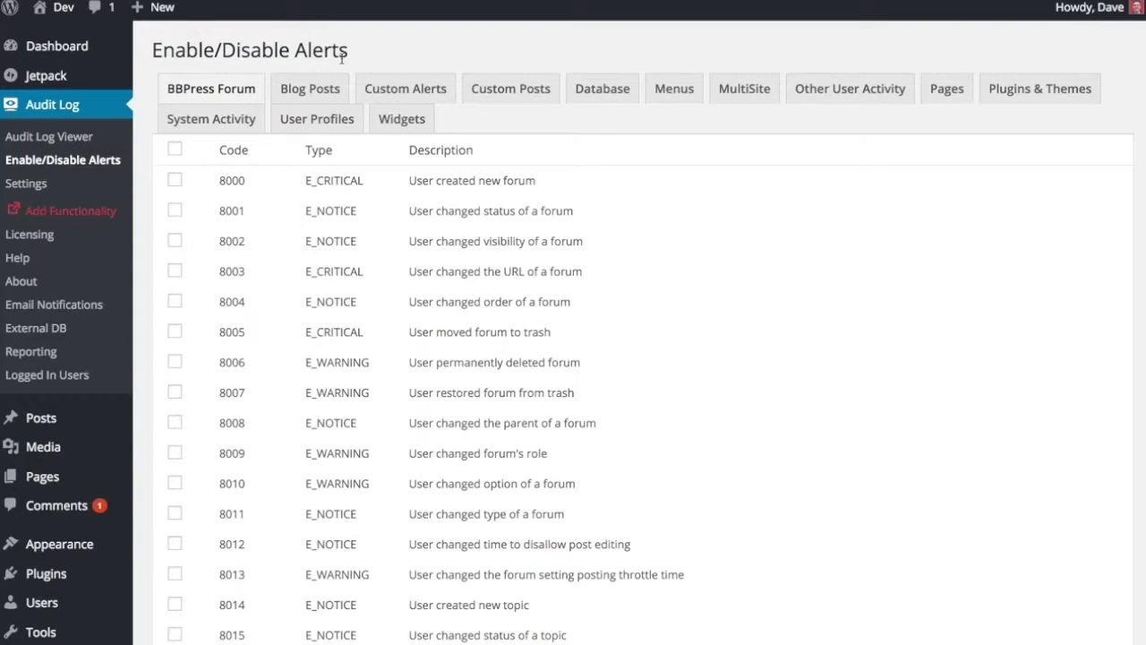
{"action": "left_click_drag", "start_coordinate": [351, 51], "coordinate": [158, 45]}
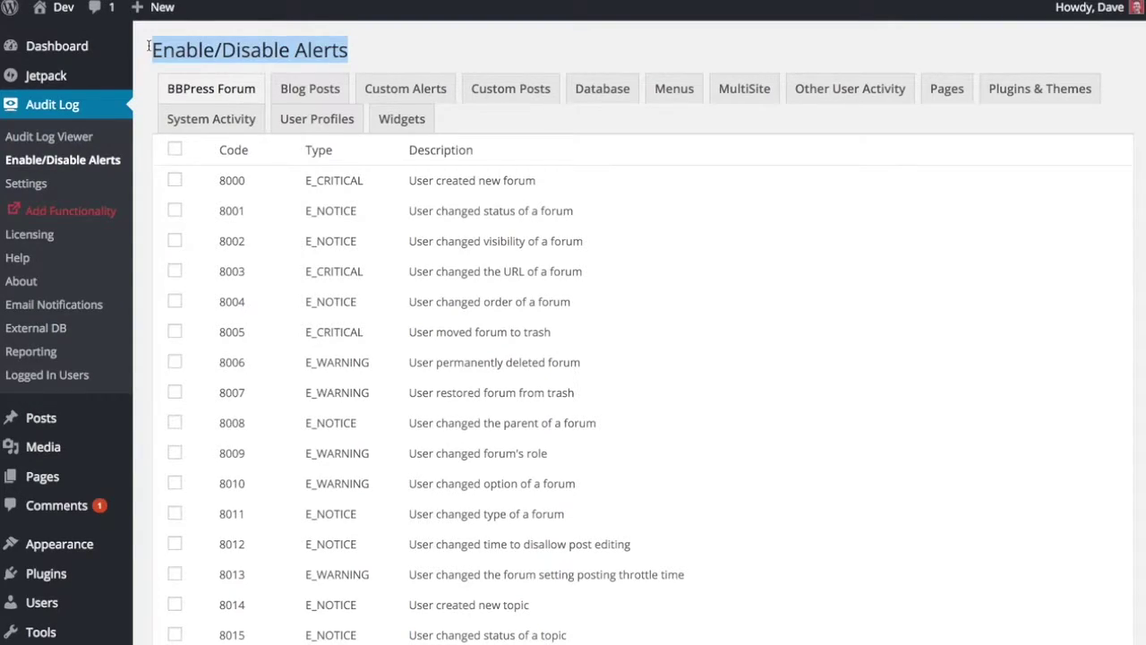
{"action": "left_click", "coordinate": [149, 45]}
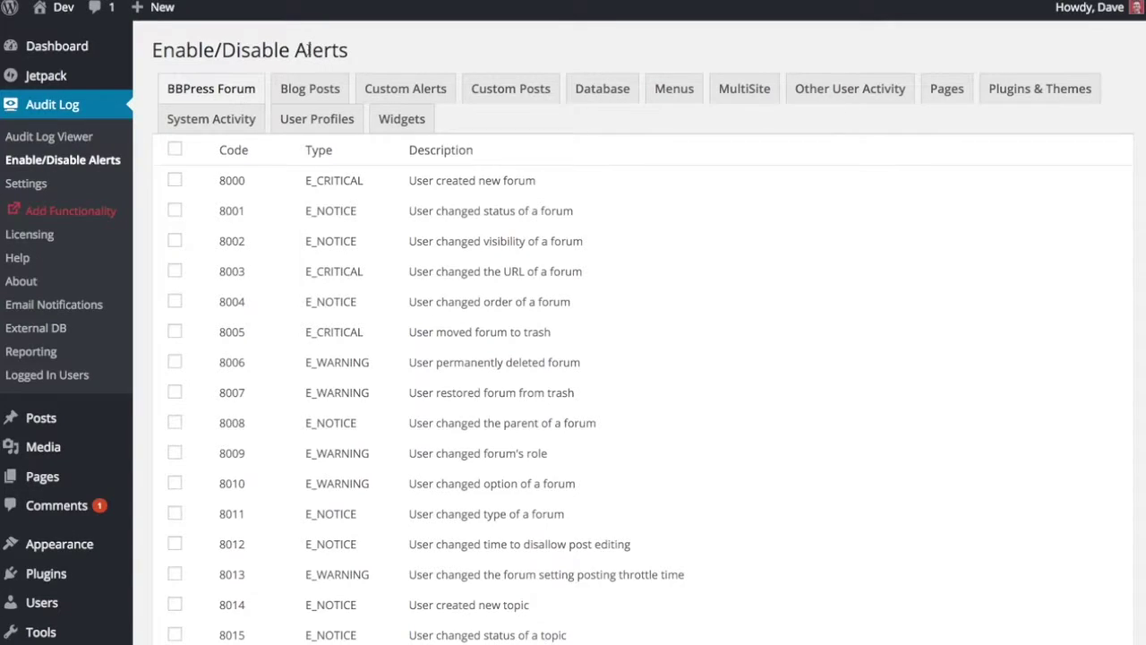
Open the Audit Log Viewer and sort the log entries by Code in descending order.
{"action": "left_click", "coordinate": [48, 136]}
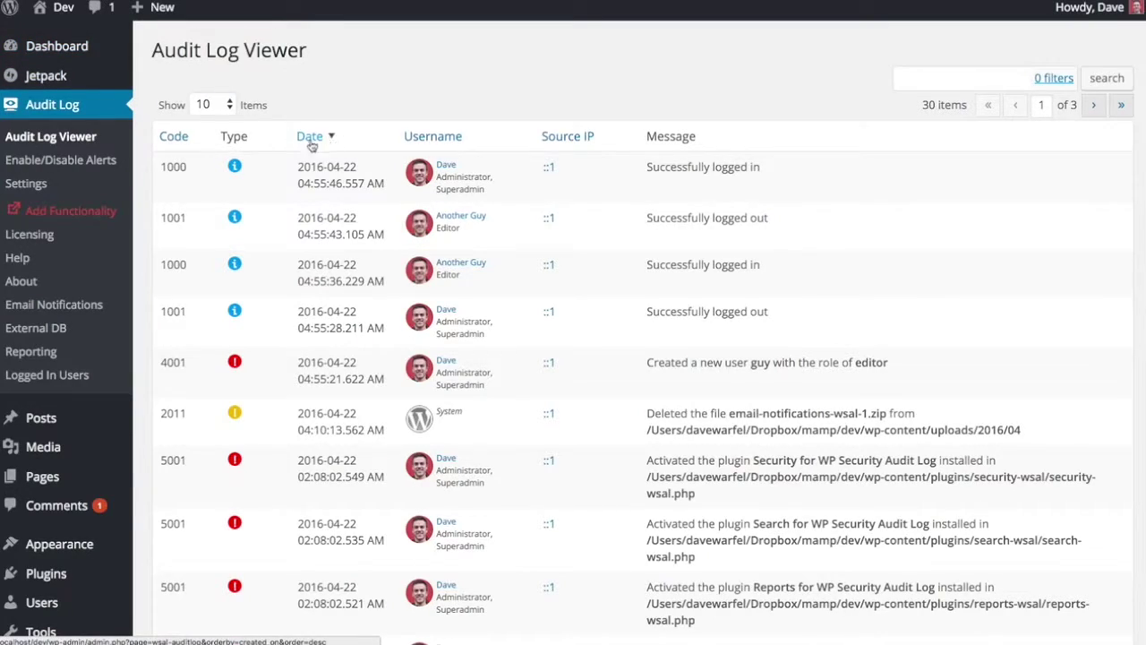
{"action": "left_click", "coordinate": [175, 137]}
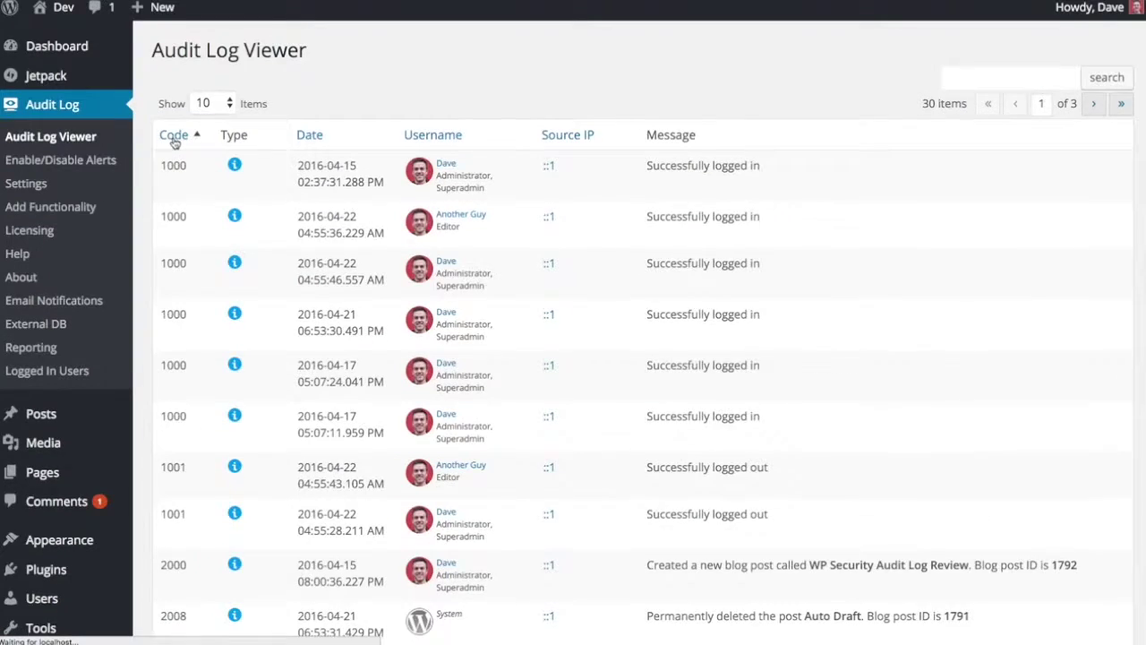
{"action": "left_click", "coordinate": [176, 142]}
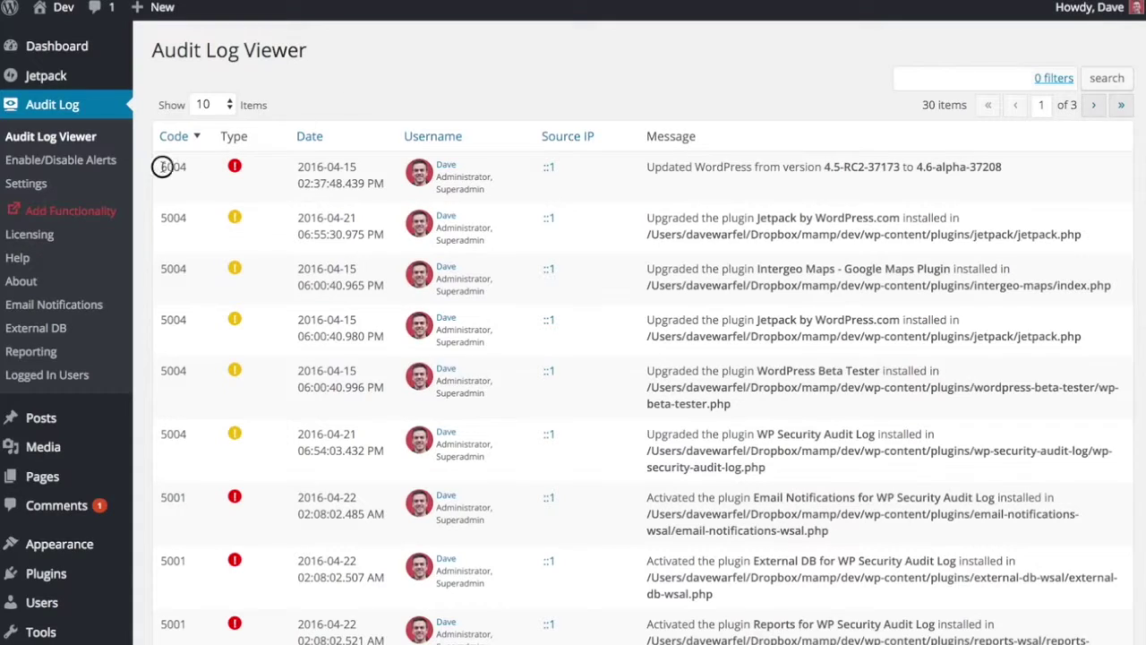
Examine the sorted log entries, checking the code, message, alert type and date of the first one.
{"action": "left_click_drag", "start_coordinate": [165, 168], "coordinate": [190, 170]}
{"action": "left_click", "coordinate": [194, 176]}
{"action": "left_click_drag", "start_coordinate": [648, 167], "coordinate": [745, 167]}
{"action": "left_click", "coordinate": [748, 168]}
{"action": "scroll", "coordinate": [257, 183], "scroll_direction": "down", "scroll_amount": 5}
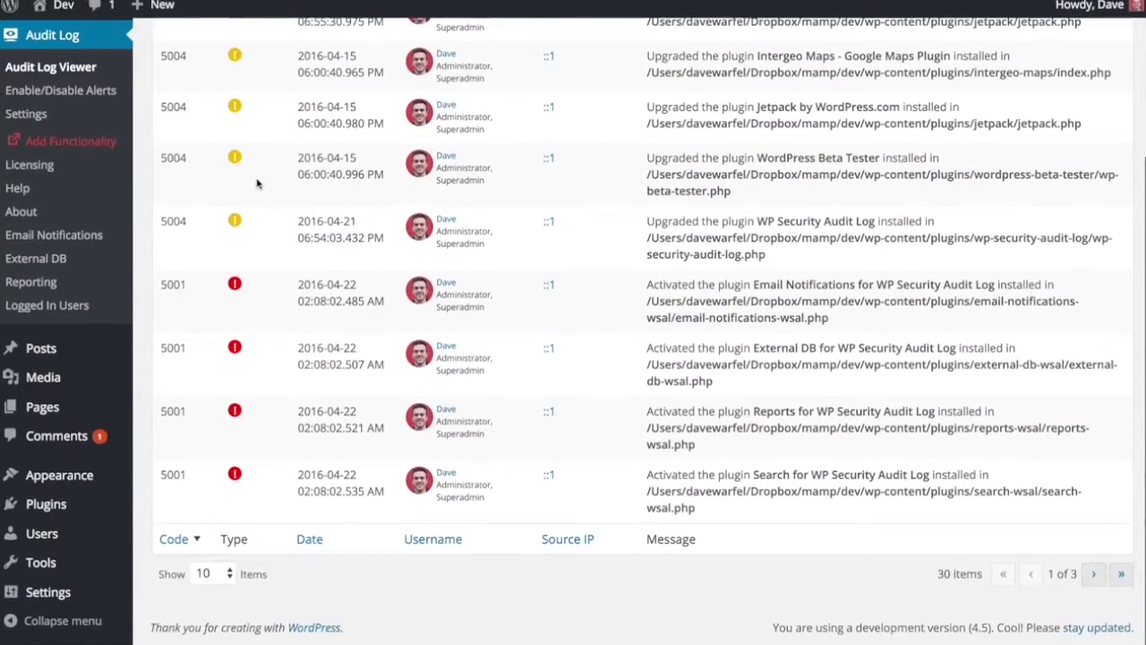
{"action": "scroll", "coordinate": [257, 183], "scroll_direction": "up", "scroll_amount": 5}
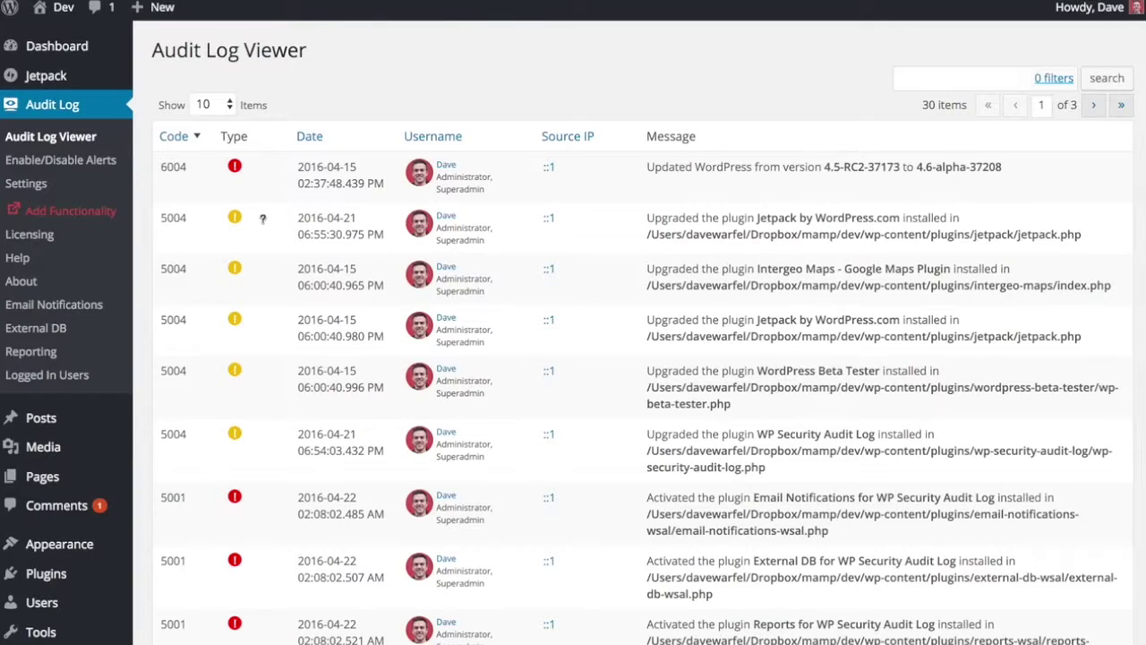
{"action": "mouse_move", "coordinate": [263, 218]}
{"action": "mouse_move", "coordinate": [274, 169]}
{"action": "left_click_drag", "start_coordinate": [299, 166], "coordinate": [365, 180]}
{"action": "left_click", "coordinate": [366, 180]}
Check the available options for the number of log items shown per page, leaving the choice at 10.
{"action": "left_click", "coordinate": [218, 105]}
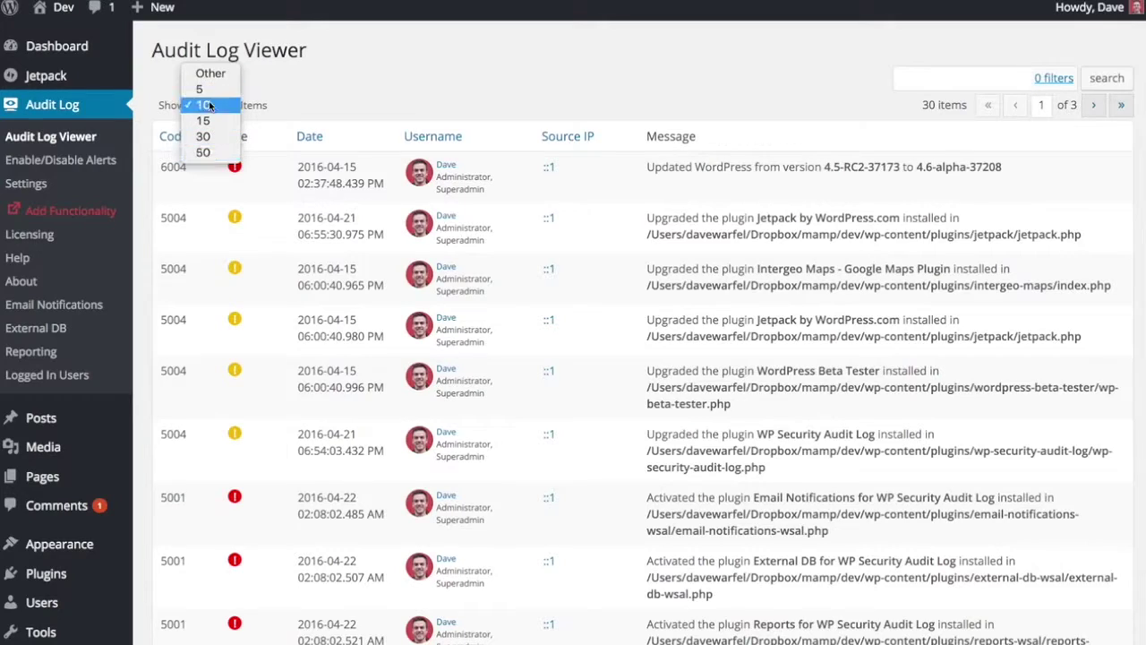
{"action": "left_click", "coordinate": [322, 100]}
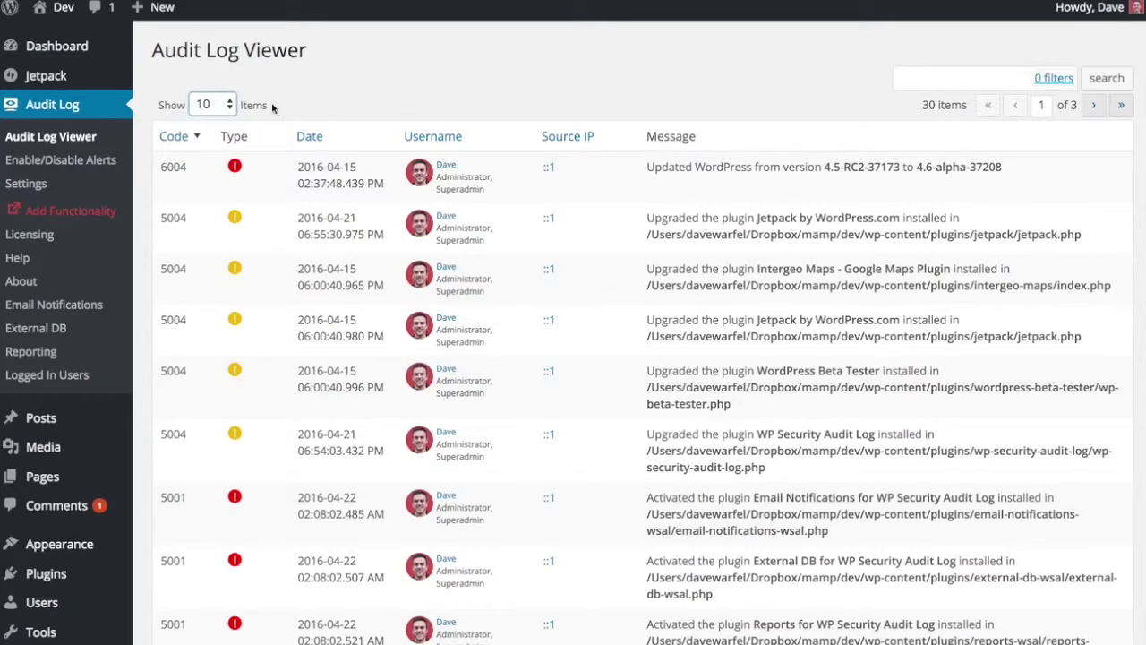